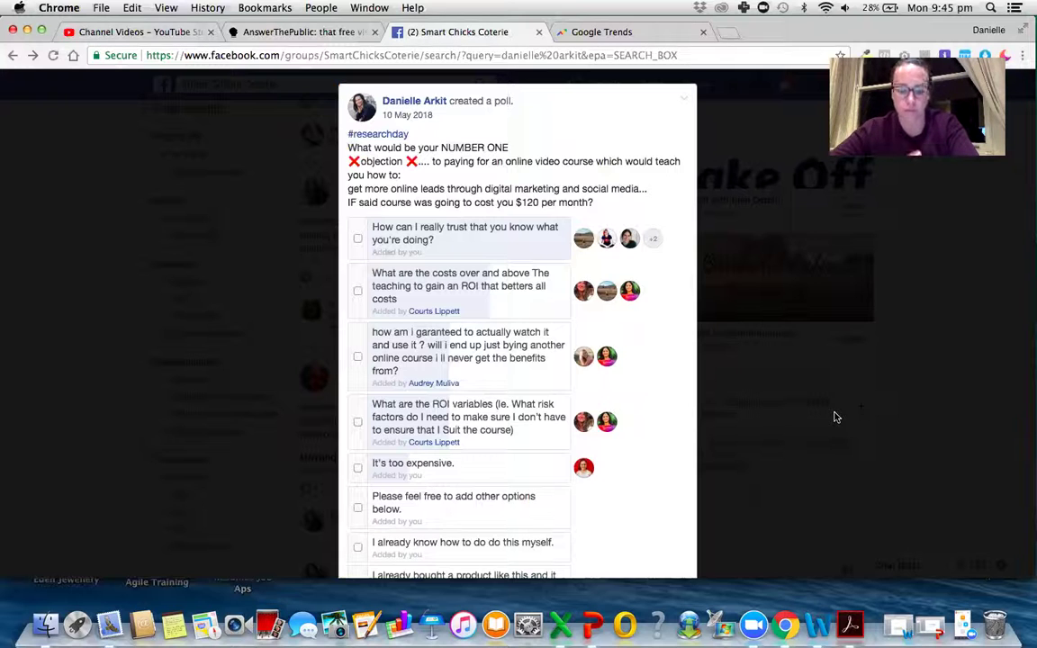
# Step: Open the Taylor Swift and Kim Kardashian example comparison in Google Trends and check the screen tint extension's settings
pyautogui.click(646, 33)
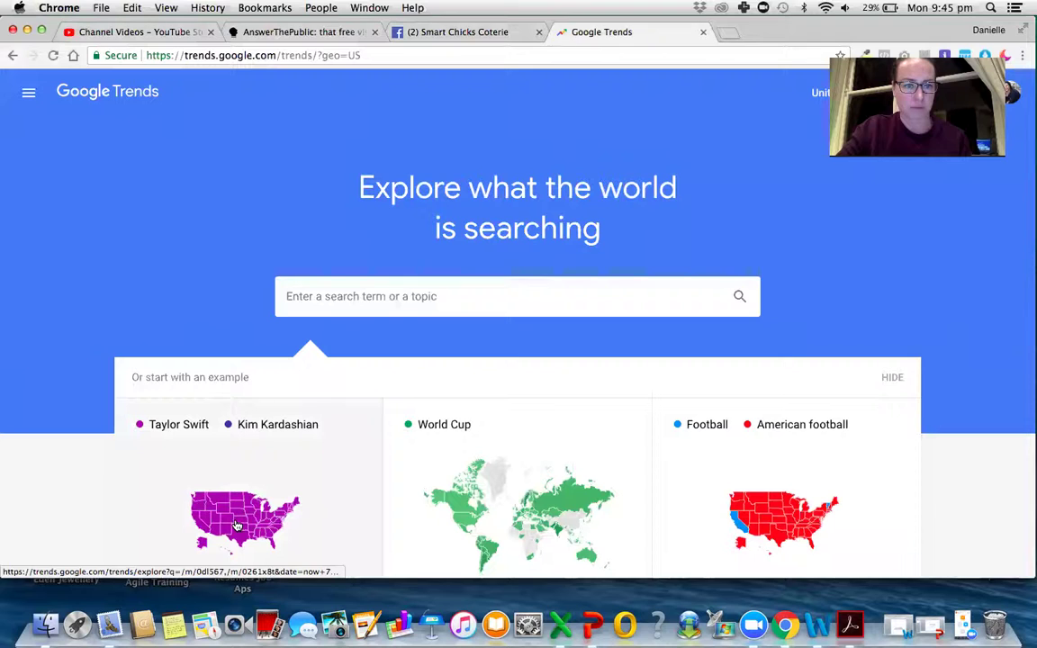
pyautogui.click(238, 458)
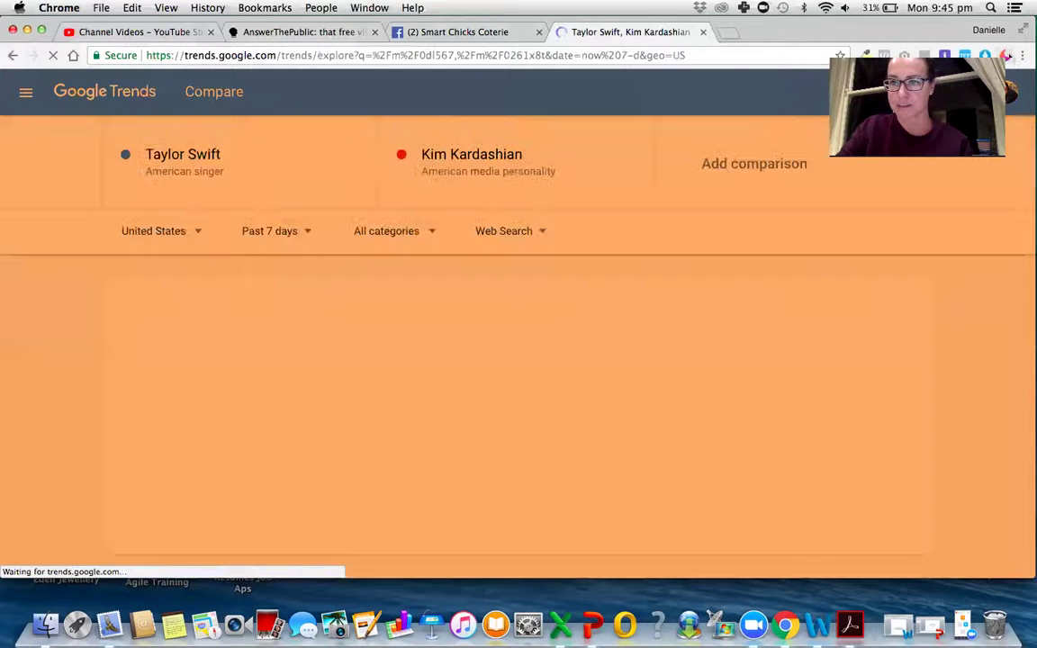
pyautogui.click(1005, 55)
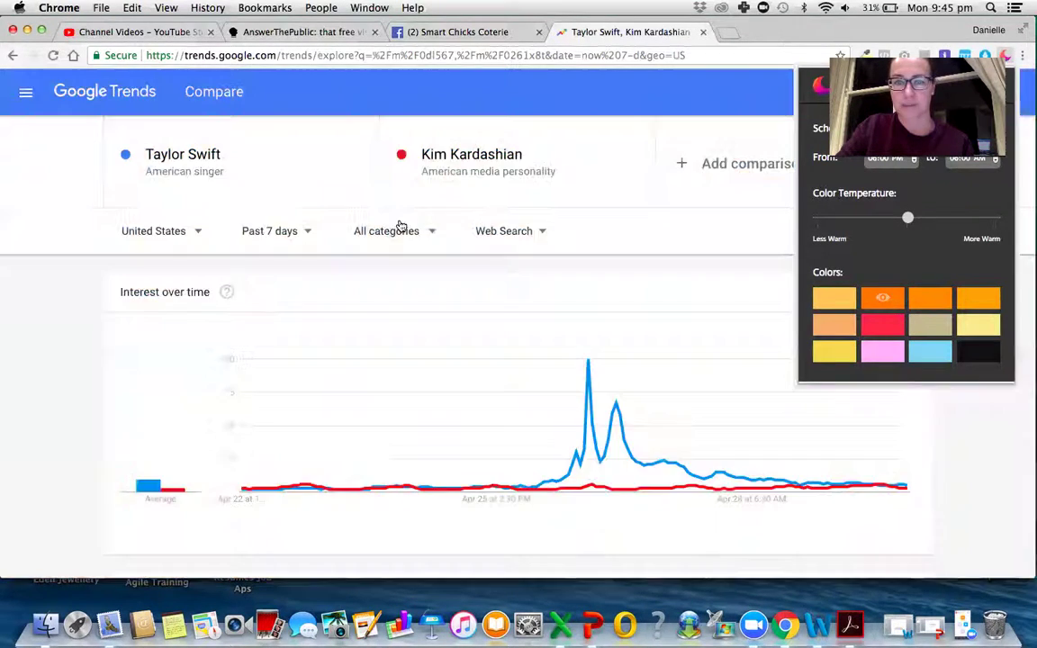
pyautogui.click(221, 163)
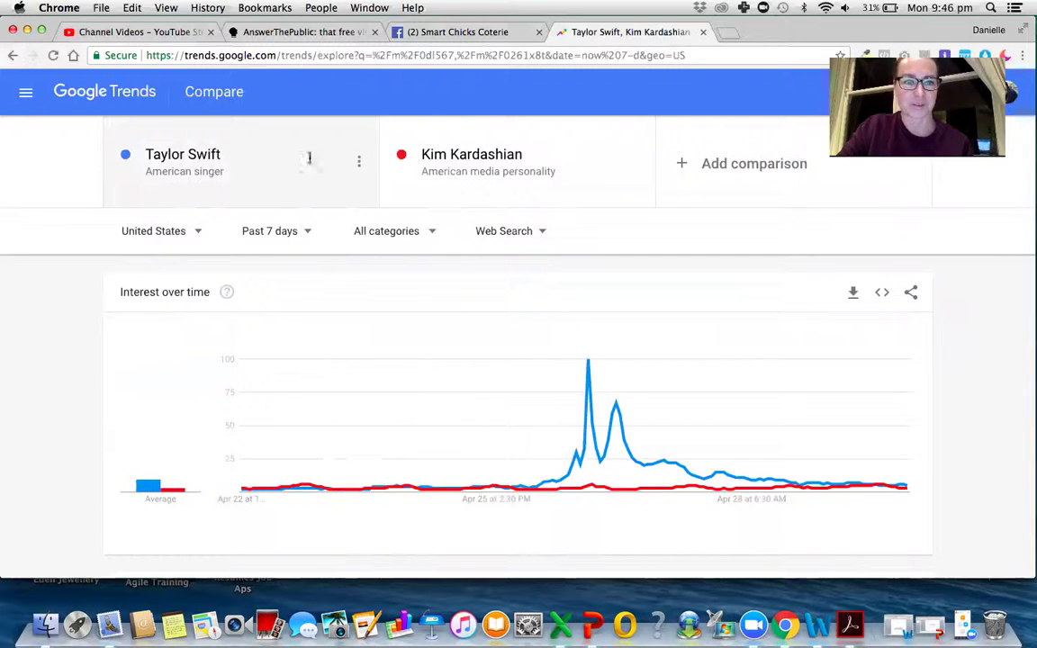
# Step: Try to replace the Taylor Swift term with "social media advertising"
pyautogui.click(356, 162)
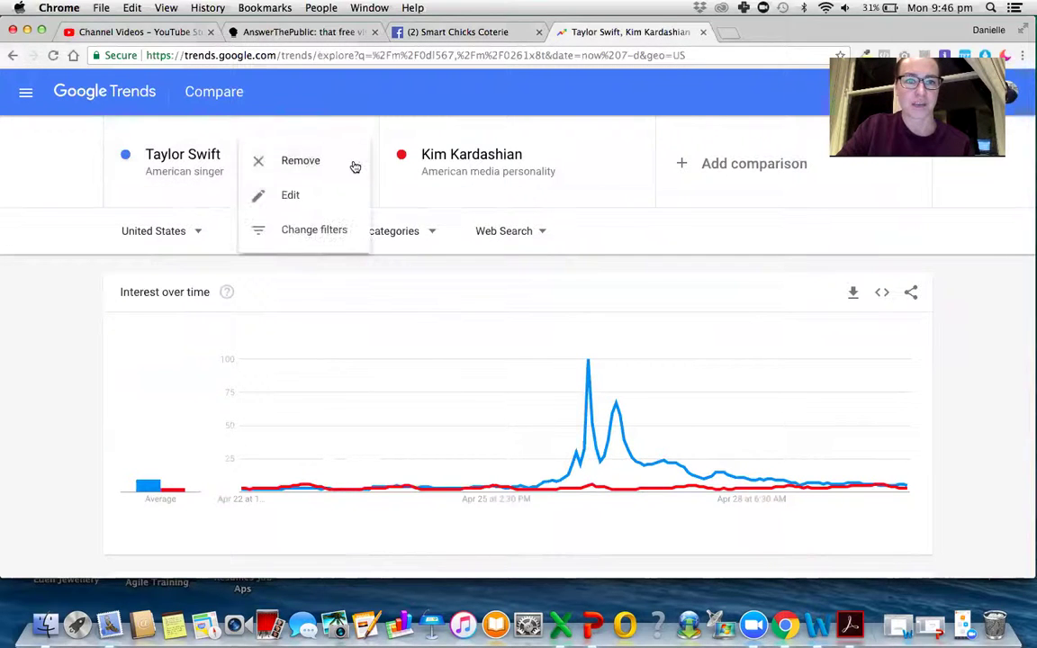
pyautogui.click(292, 195)
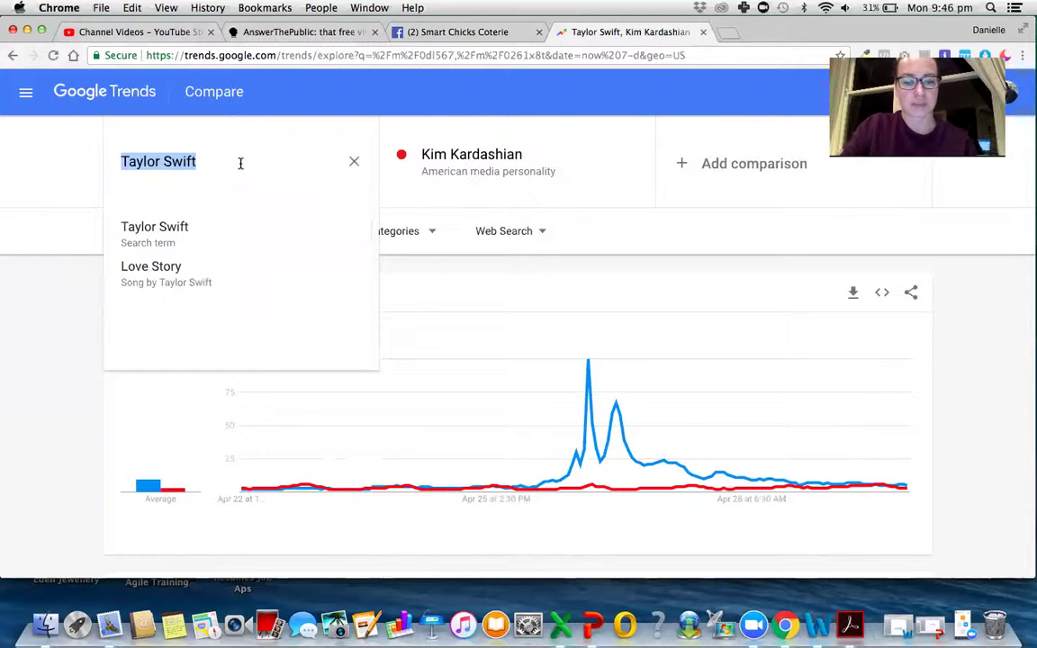
pyautogui.write('social medi')
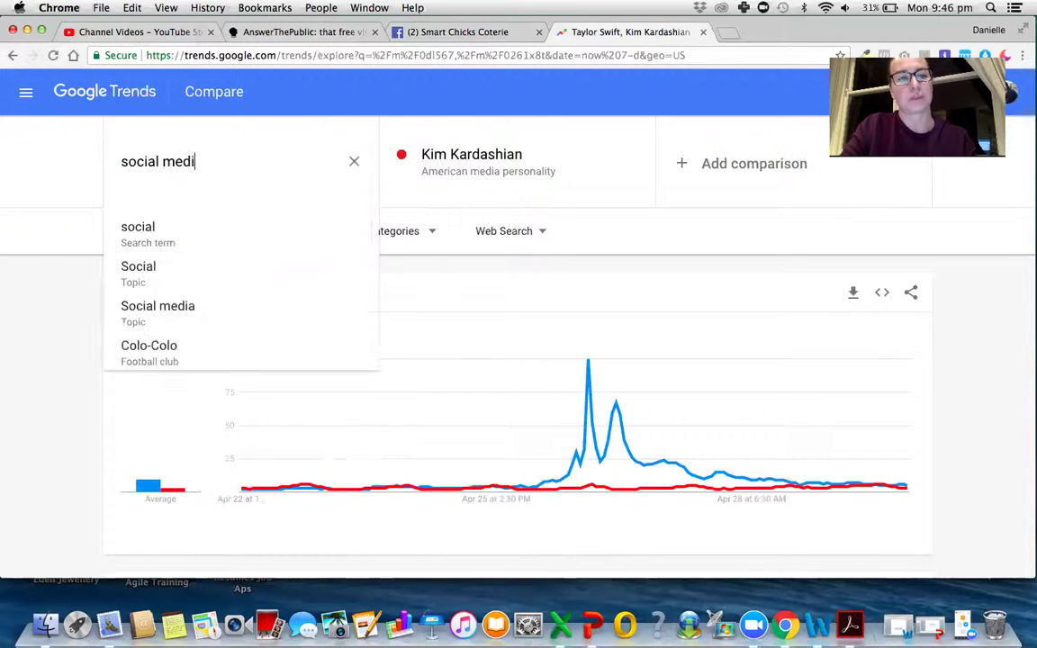
pyautogui.write('a')
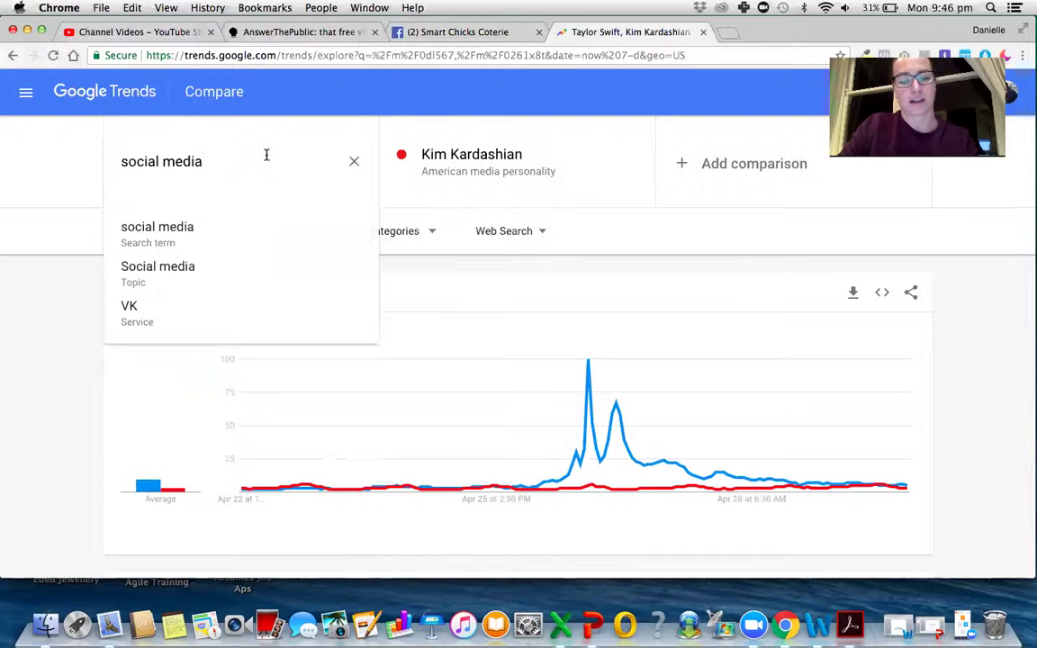
pyautogui.write(' advertising')
# Step: Try to replace the Kim Kardashian term with "facebook advertising" and add "digital marketing" as a third term
pyautogui.click(507, 161)
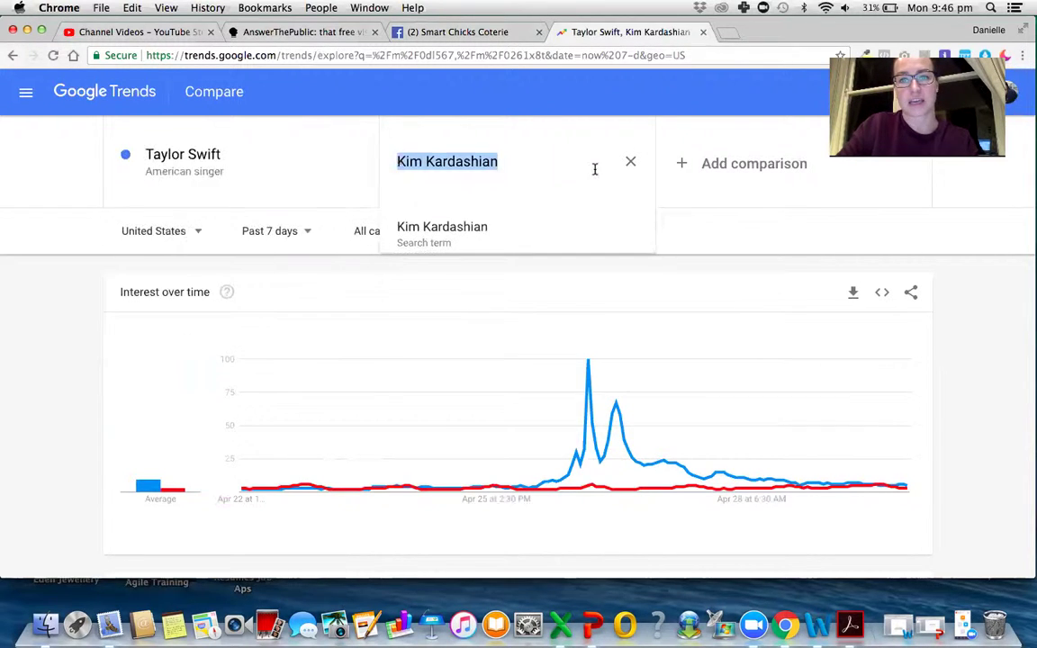
pyautogui.write('facebook advertising')
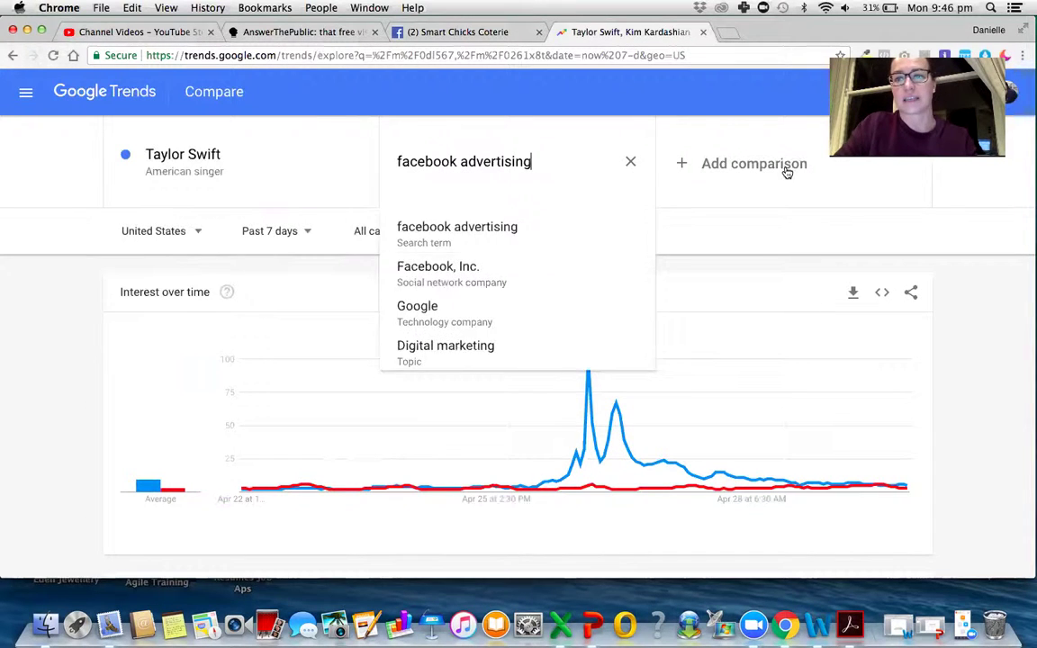
pyautogui.click(787, 169)
pyautogui.write('digital marketing')
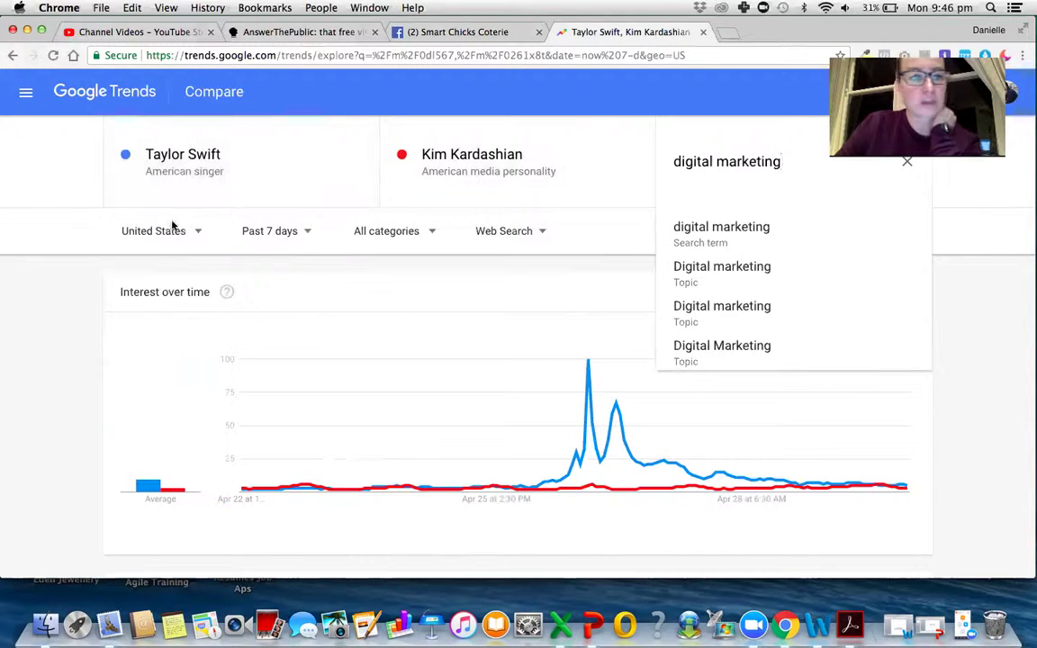
# Step: Limit the comparison to South Australia over the past 12 months
pyautogui.click(168, 235)
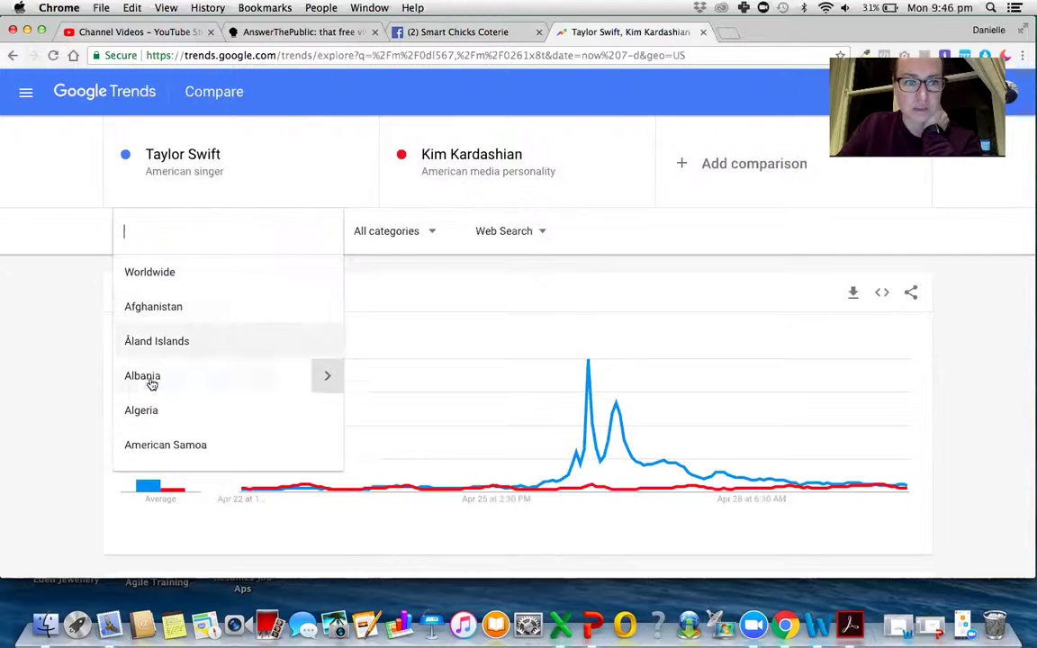
pyautogui.write('australia')
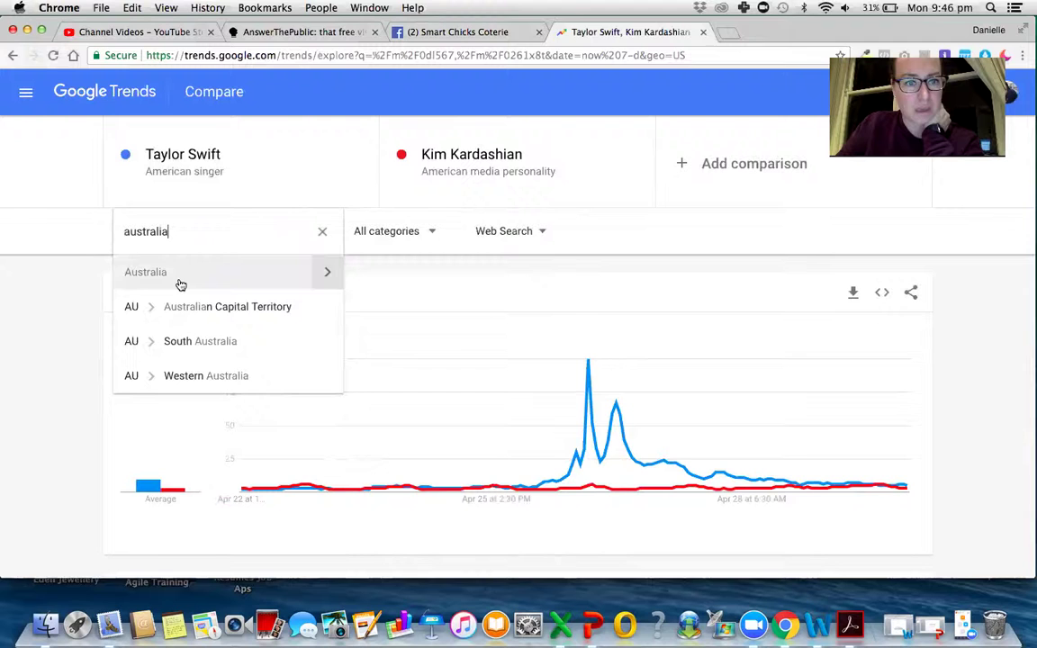
pyautogui.click(196, 341)
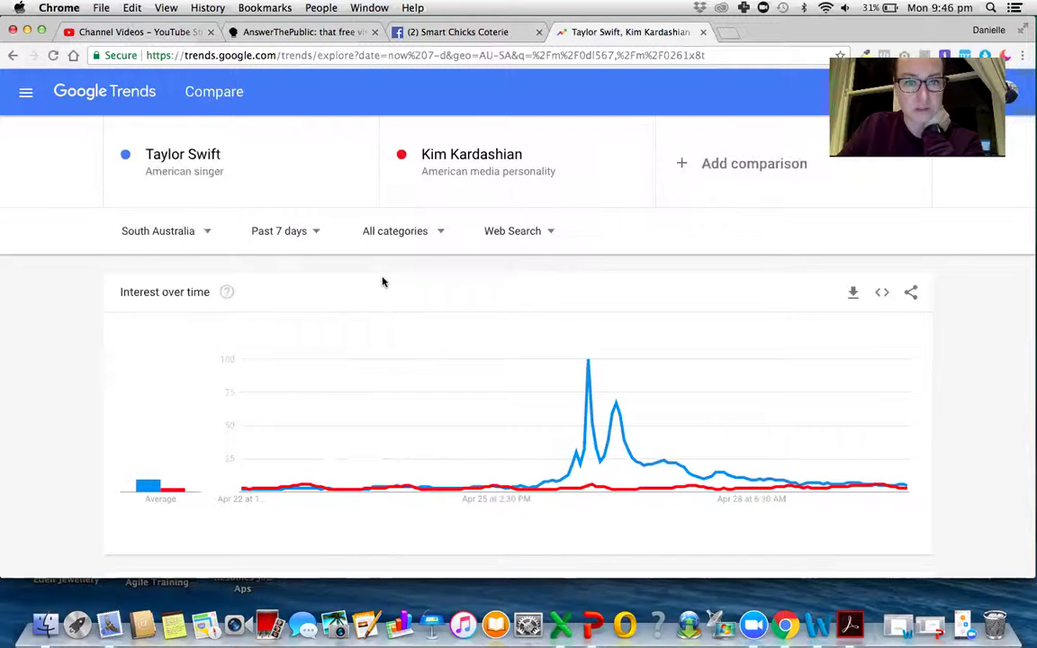
pyautogui.click(289, 233)
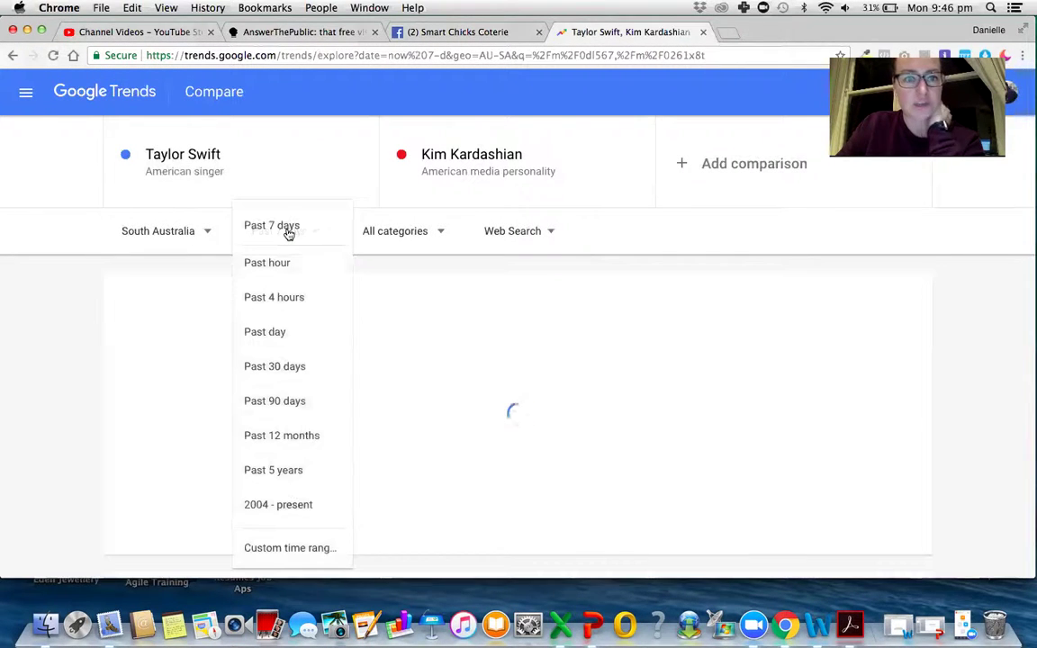
pyautogui.click(295, 435)
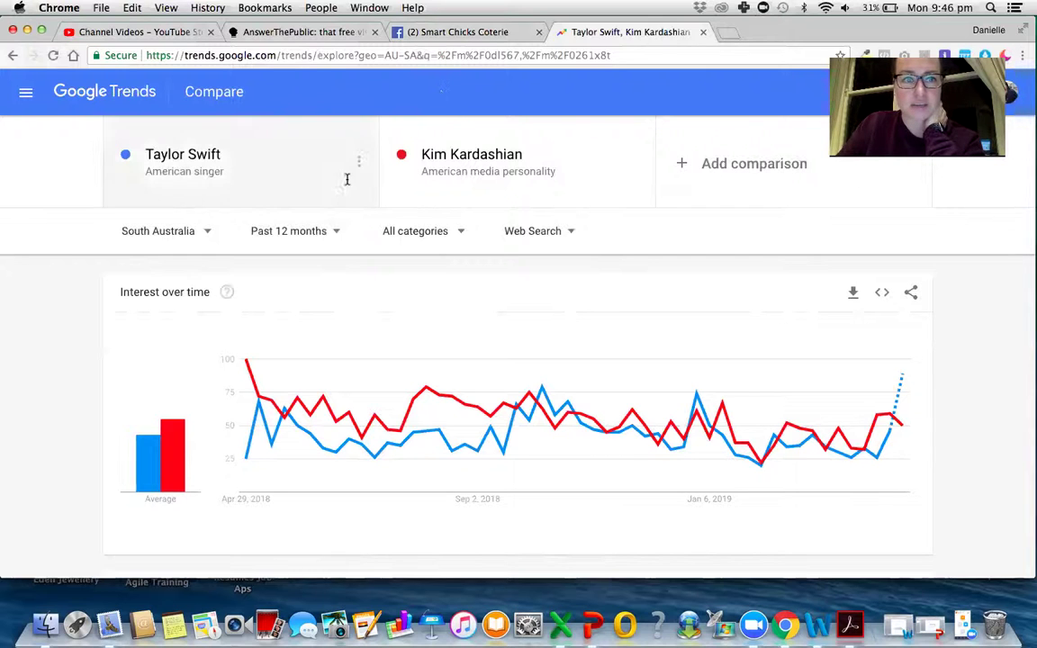
# Step: Try to replace the Taylor Swift term with "digital marketing"
pyautogui.click(359, 164)
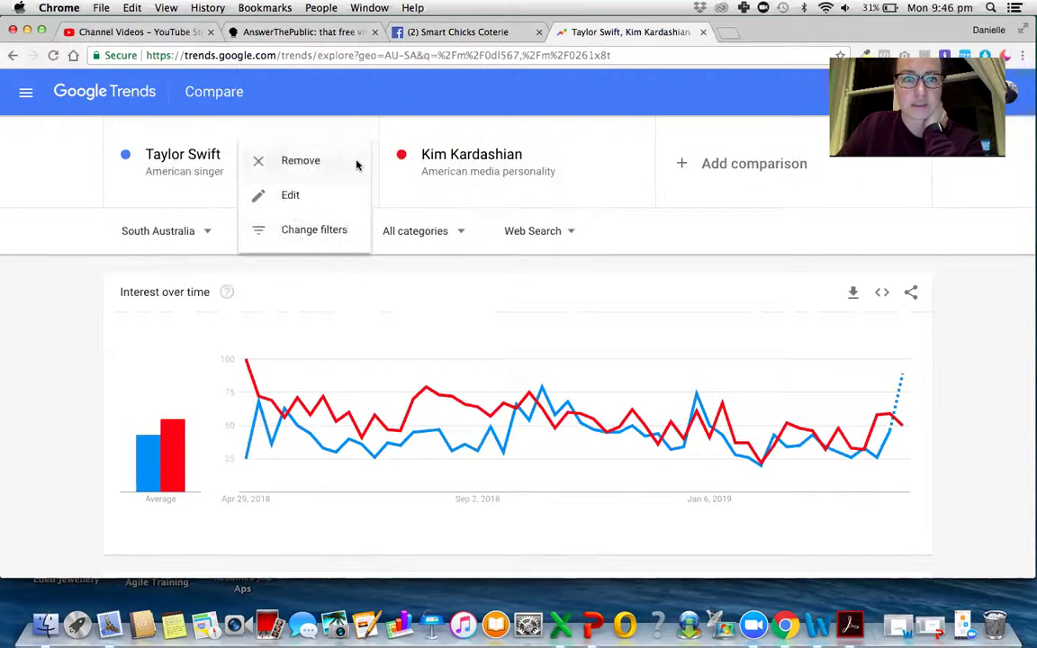
pyautogui.click(286, 195)
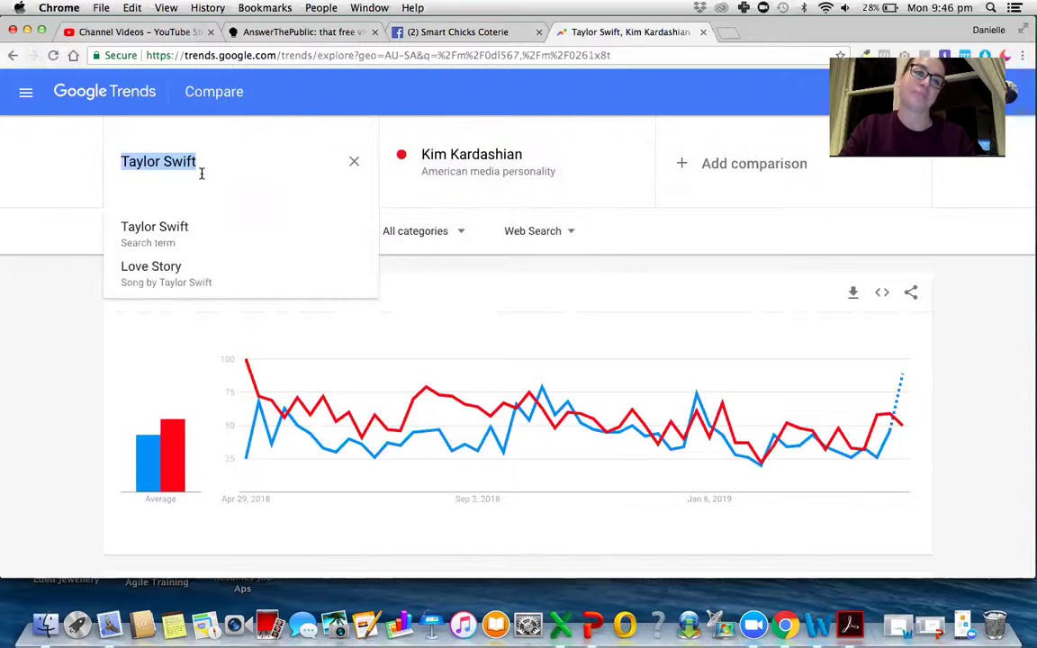
pyautogui.write('digital marketing')
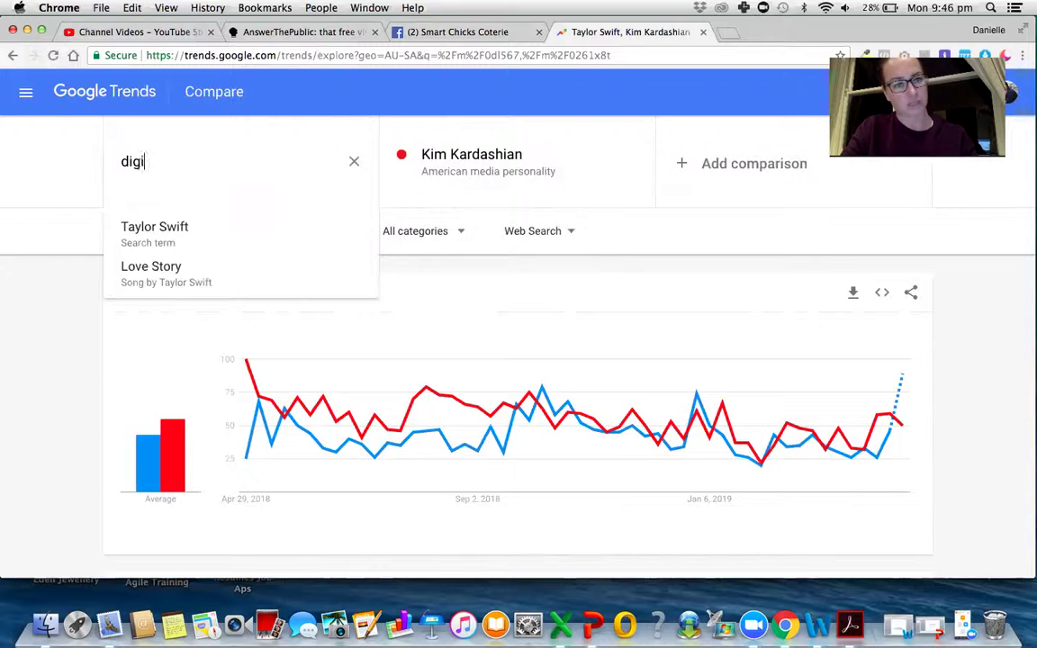
pyautogui.click(514, 154)
pyautogui.click(241, 159)
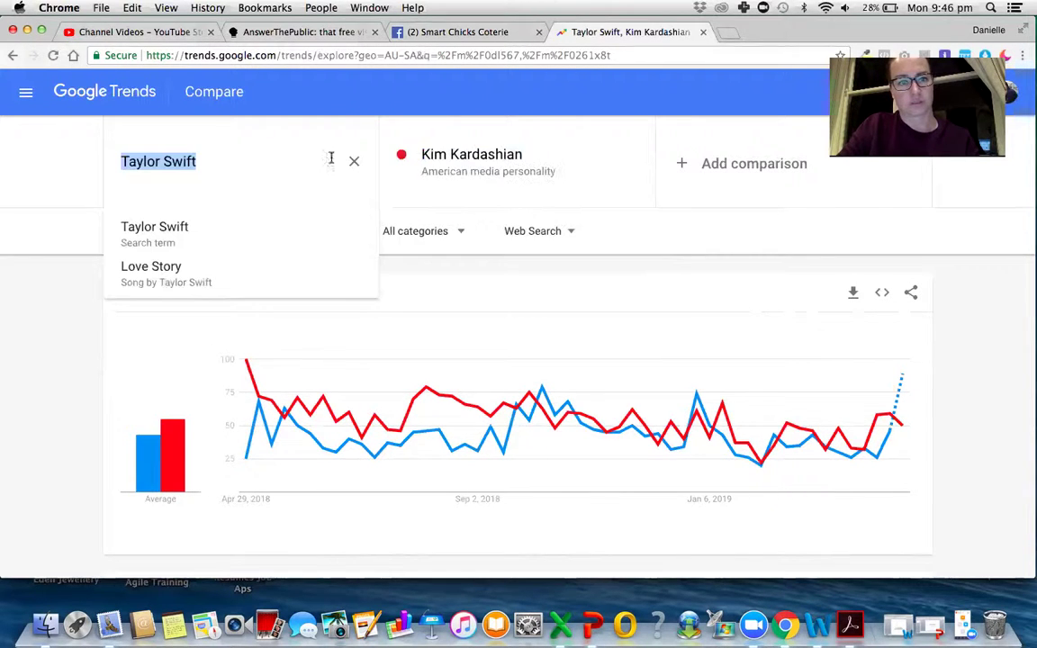
pyautogui.click(353, 162)
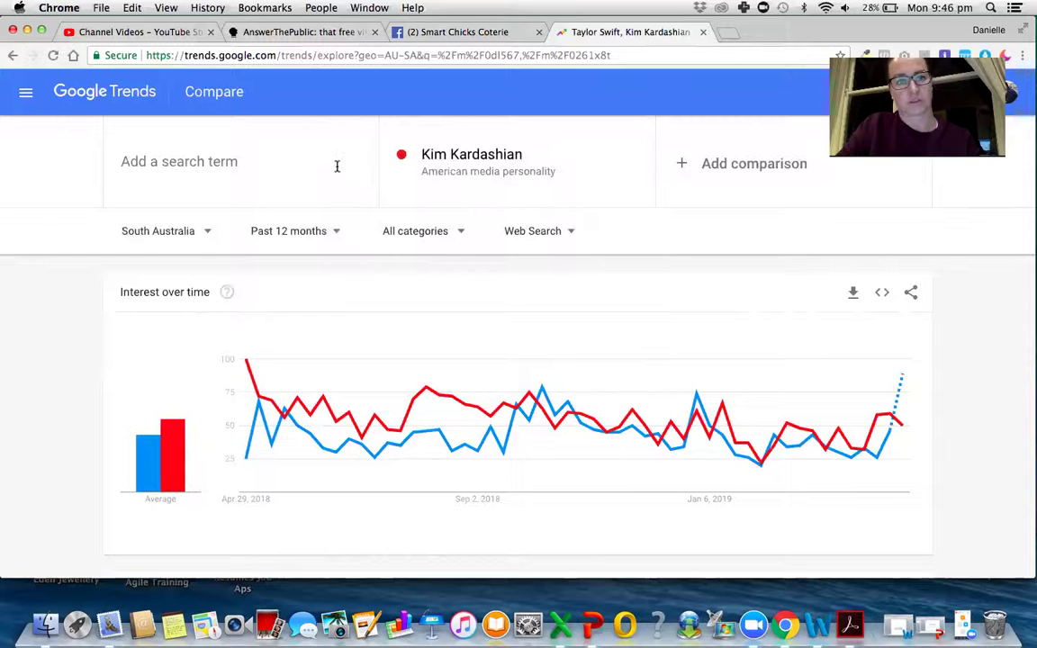
pyautogui.write('digital marketing')
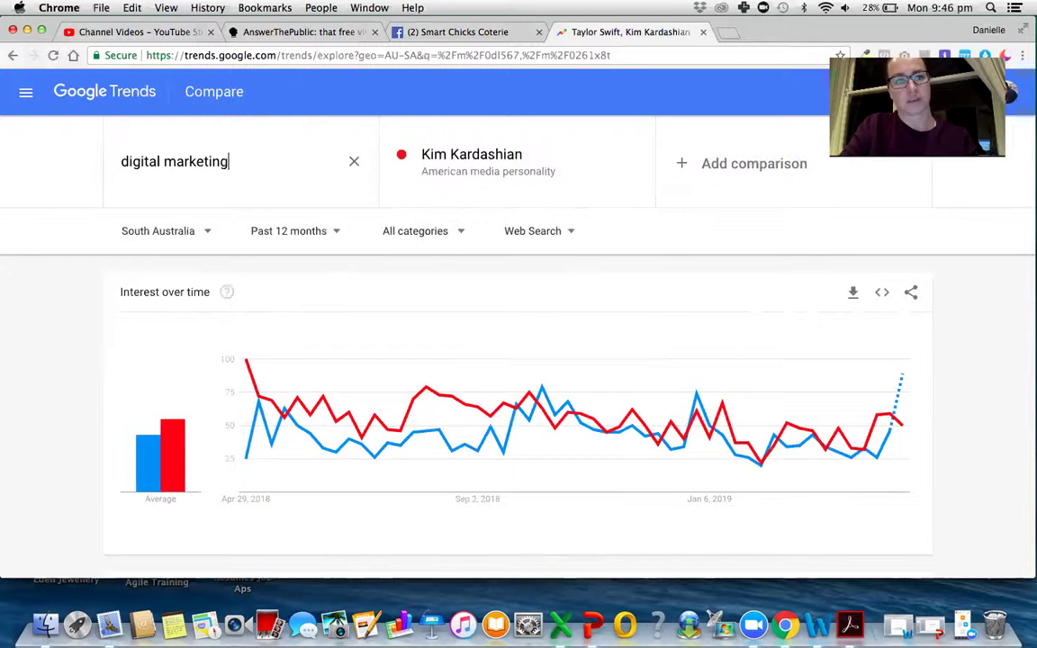
# Step: Try to clear the Kim Kardashian term from the comparison
pyautogui.click(556, 158)
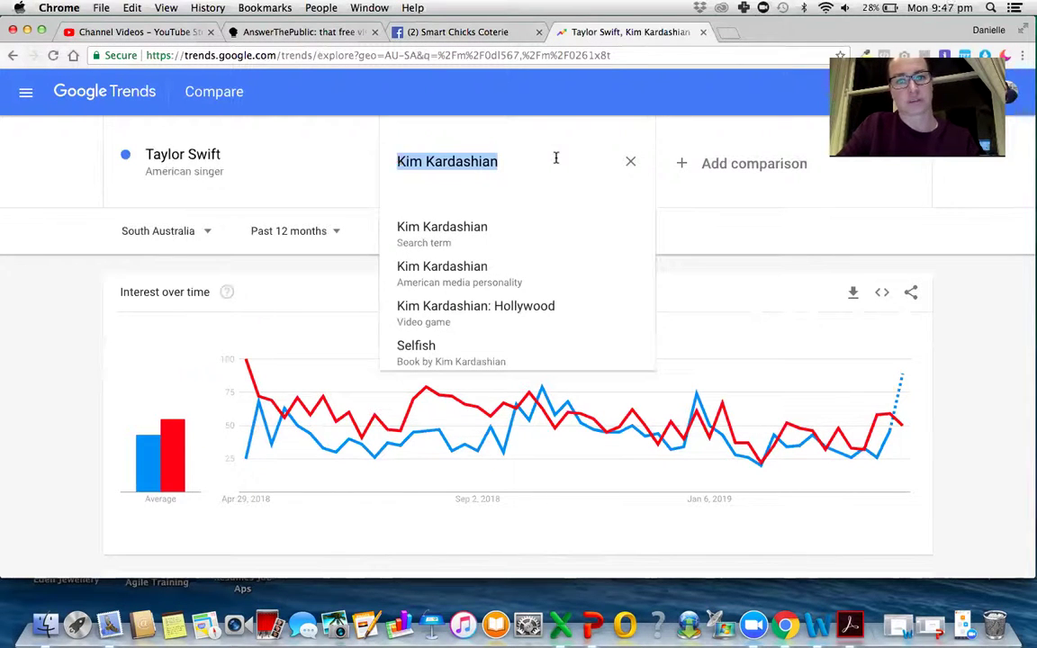
pyautogui.click(631, 162)
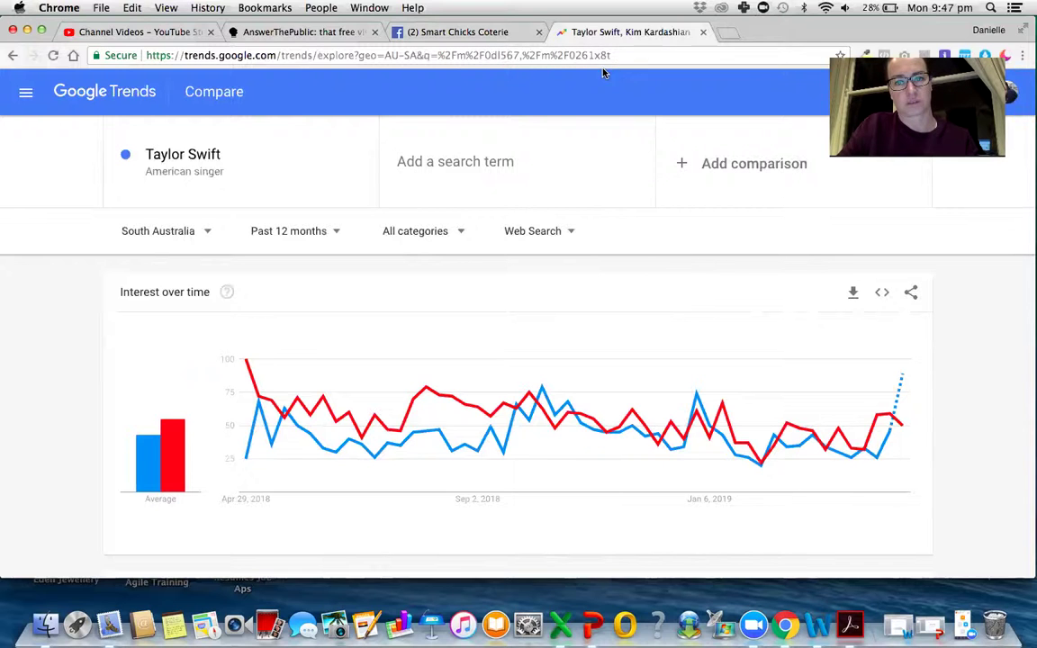
pyautogui.press('Escape')
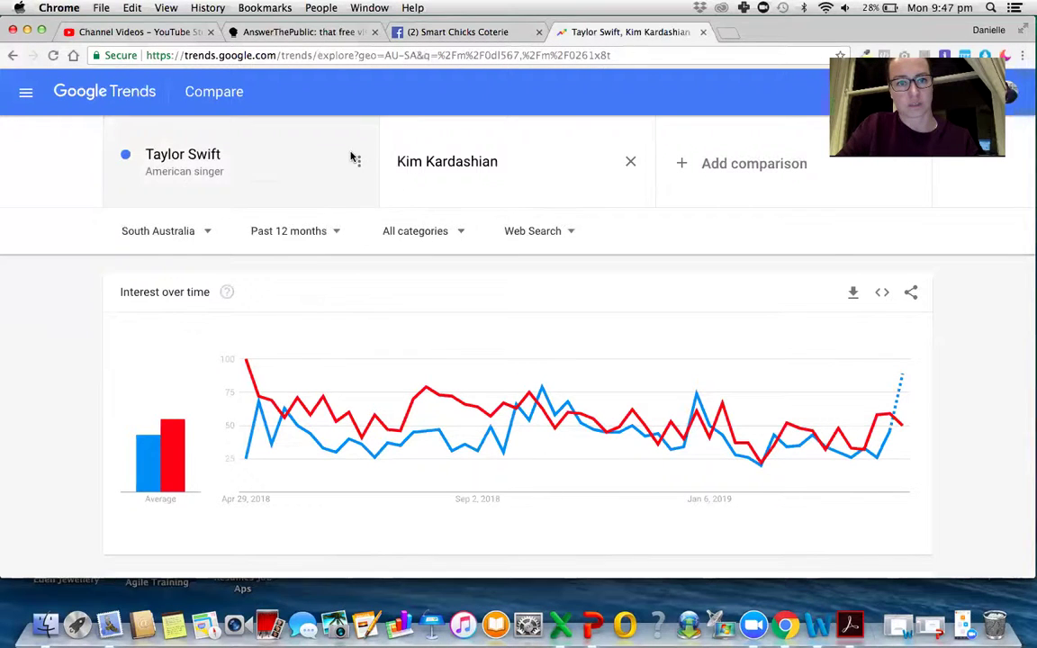
# Step: Remove the Taylor Swift and Kim Kardashian terms and explore the search term "digital marketing" instead
pyautogui.click(354, 160)
pyautogui.click(306, 160)
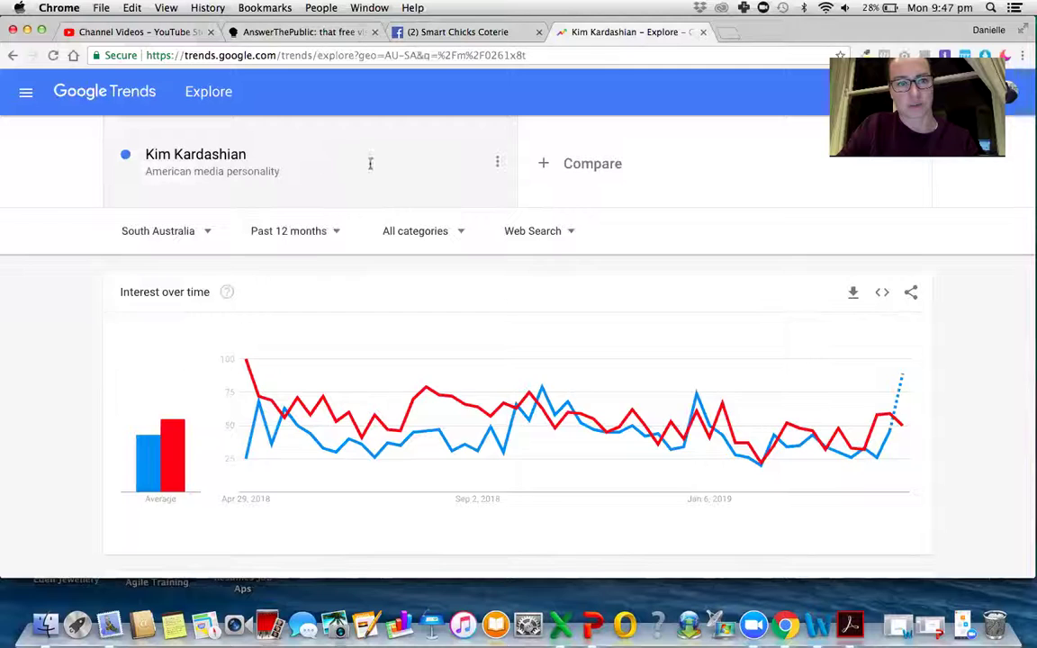
pyautogui.click(496, 163)
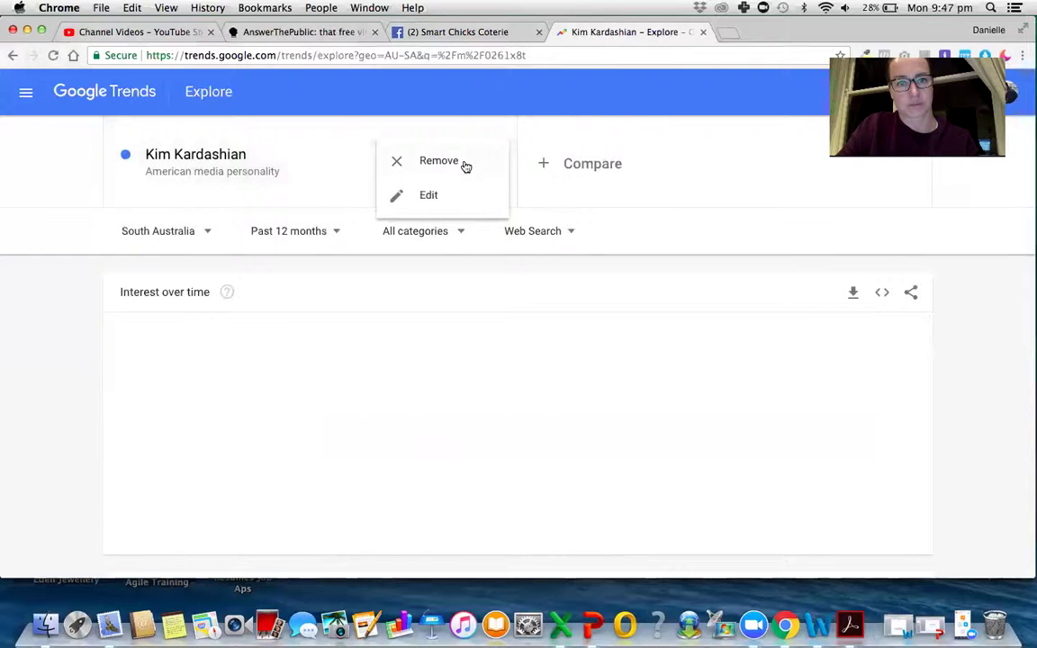
pyautogui.click(466, 167)
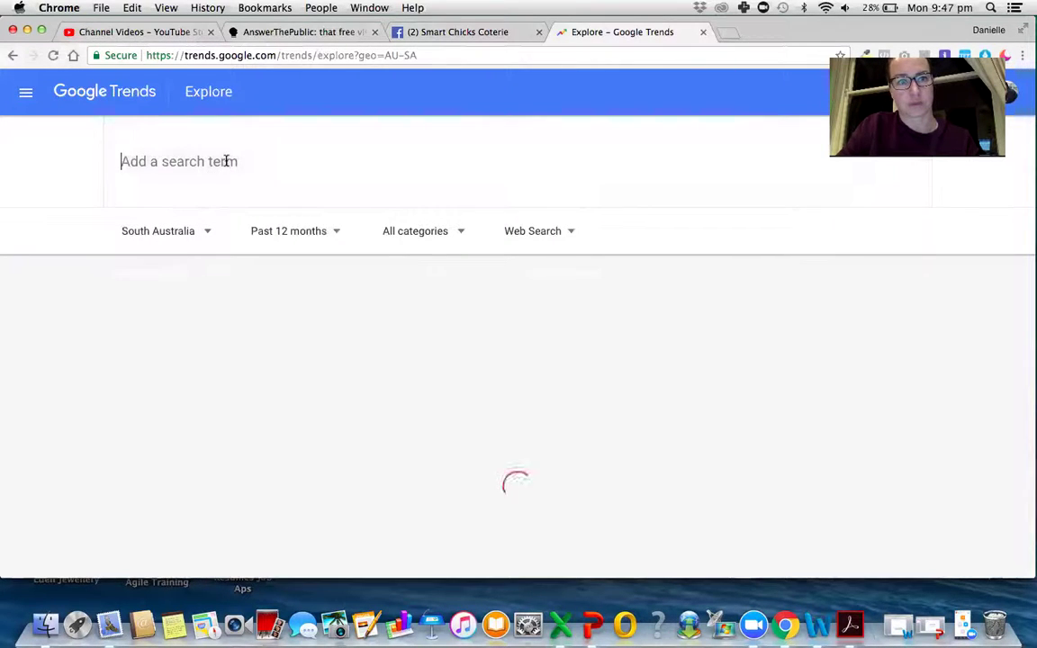
pyautogui.write('digital marketing')
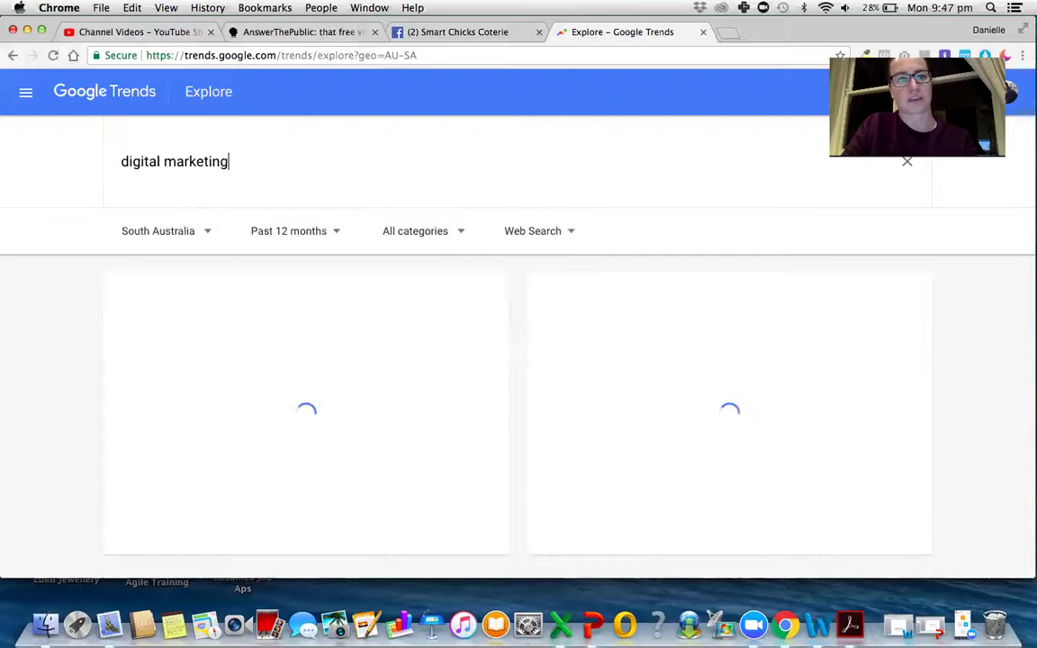
pyautogui.press('Return')
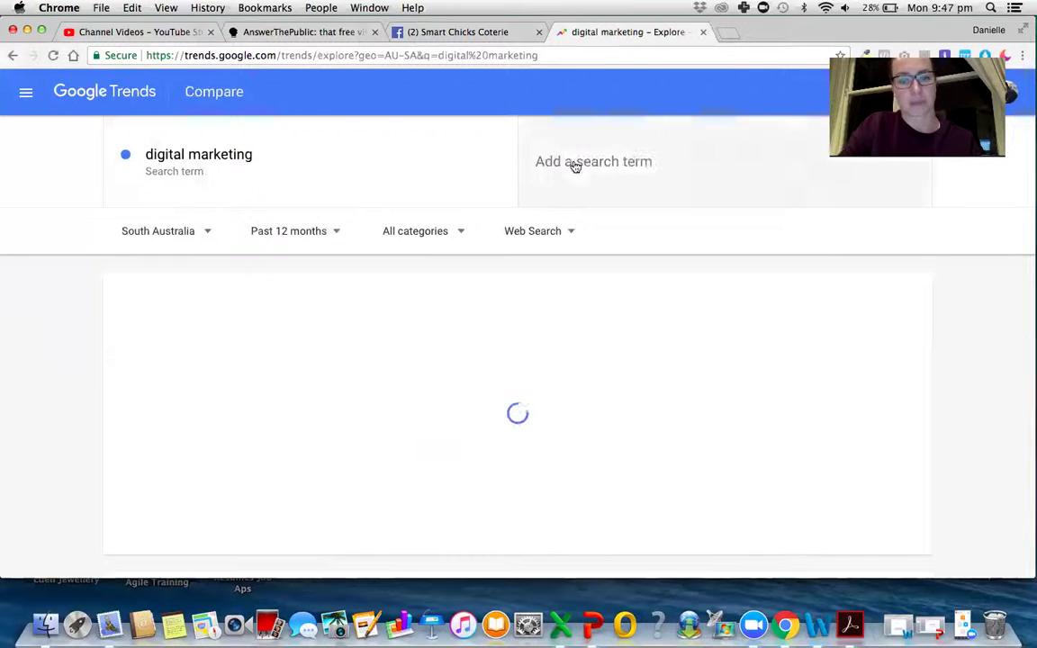
# Step: Add "social media advertising" as the second search term to compare with digital marketing
pyautogui.click(574, 166)
pyautogui.write('social media da')
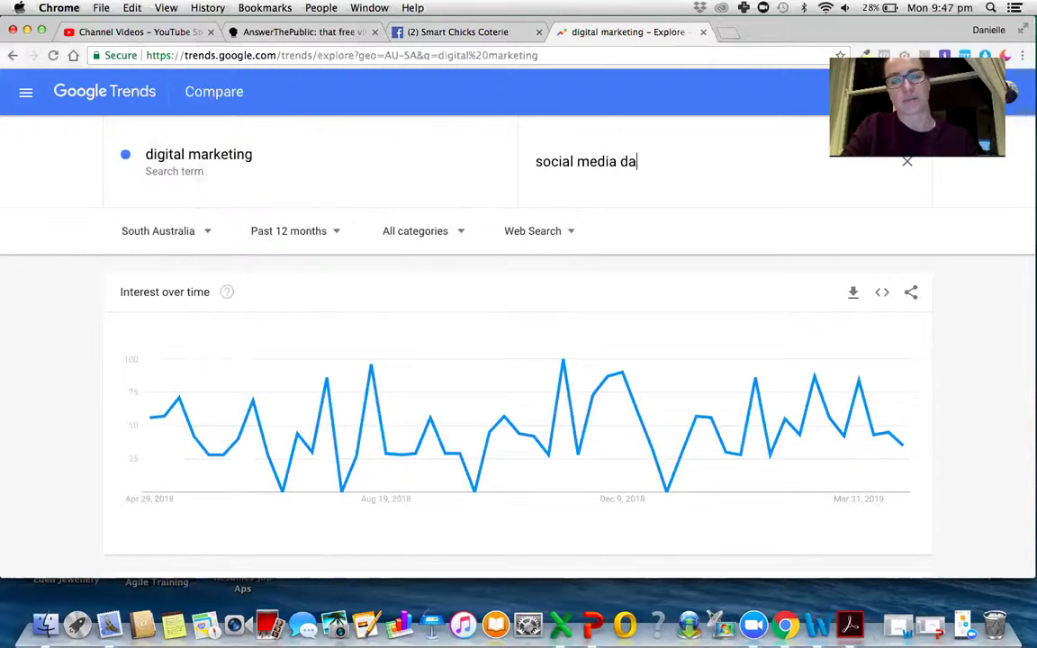
pyautogui.press('BackSpace')
pyautogui.press('BackSpace')
pyautogui.write('adverts')
pyautogui.press('BackSpace')
pyautogui.write('ising')
pyautogui.press('Return')
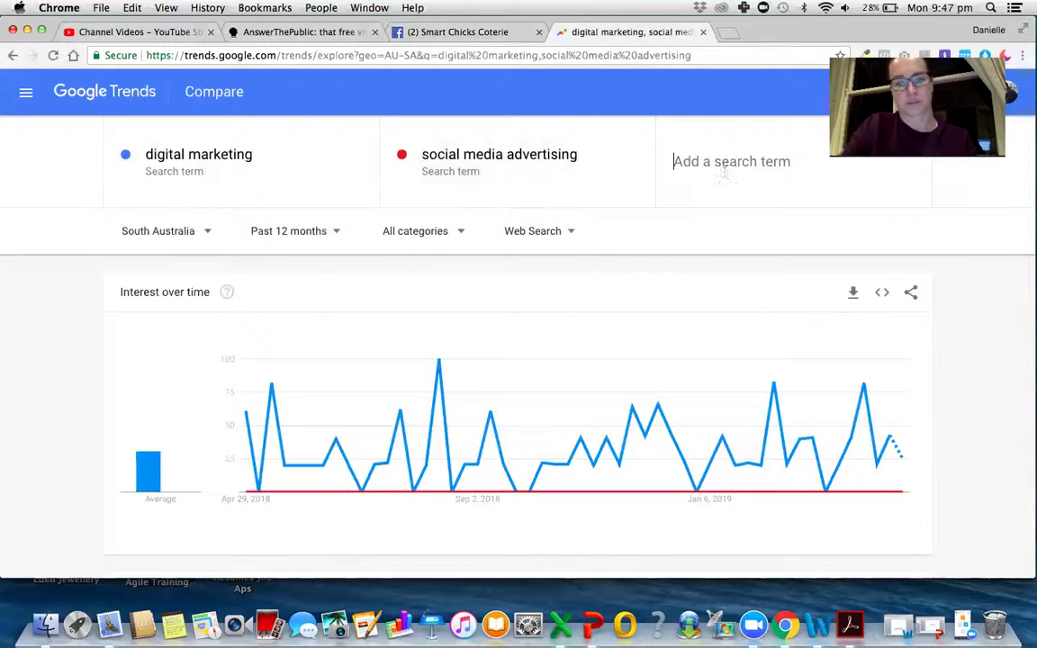
# Step: Add "facebook advertising" as the third comparison term and review the interest over time and the city breakdown
pyautogui.write('facebook advertising')
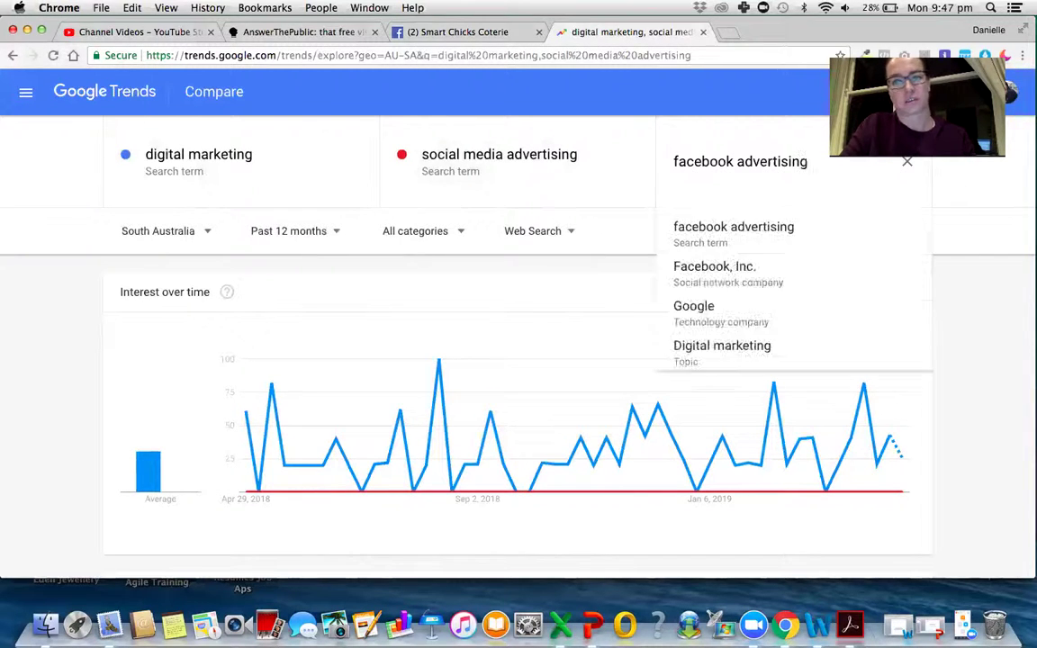
pyautogui.press('Return')
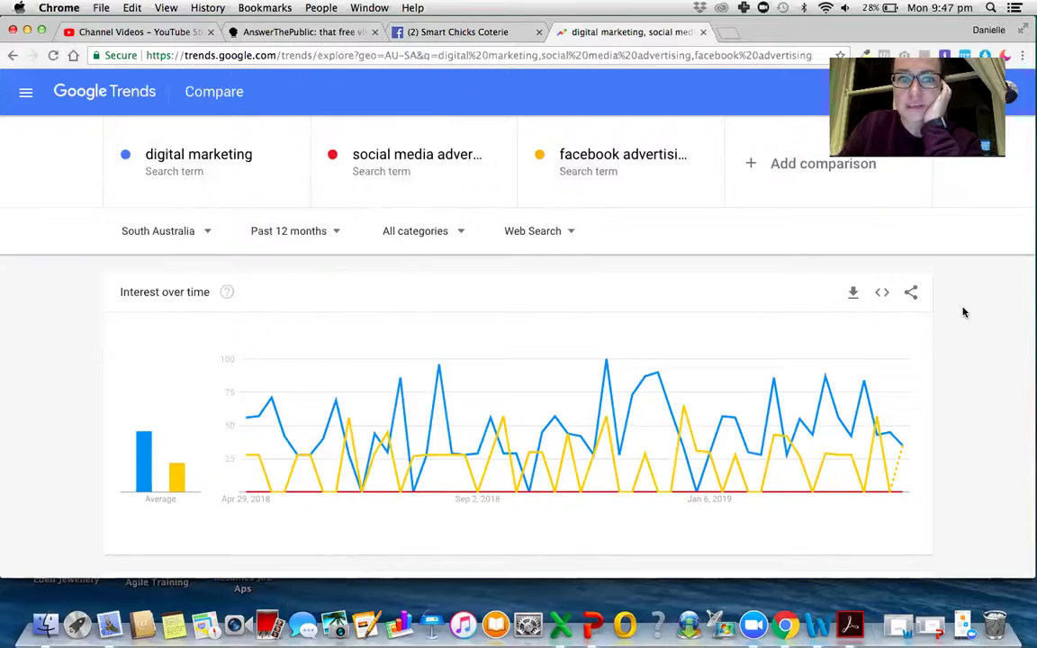
pyautogui.scroll(-3, 963, 313)
pyautogui.scroll(1, 963, 312)
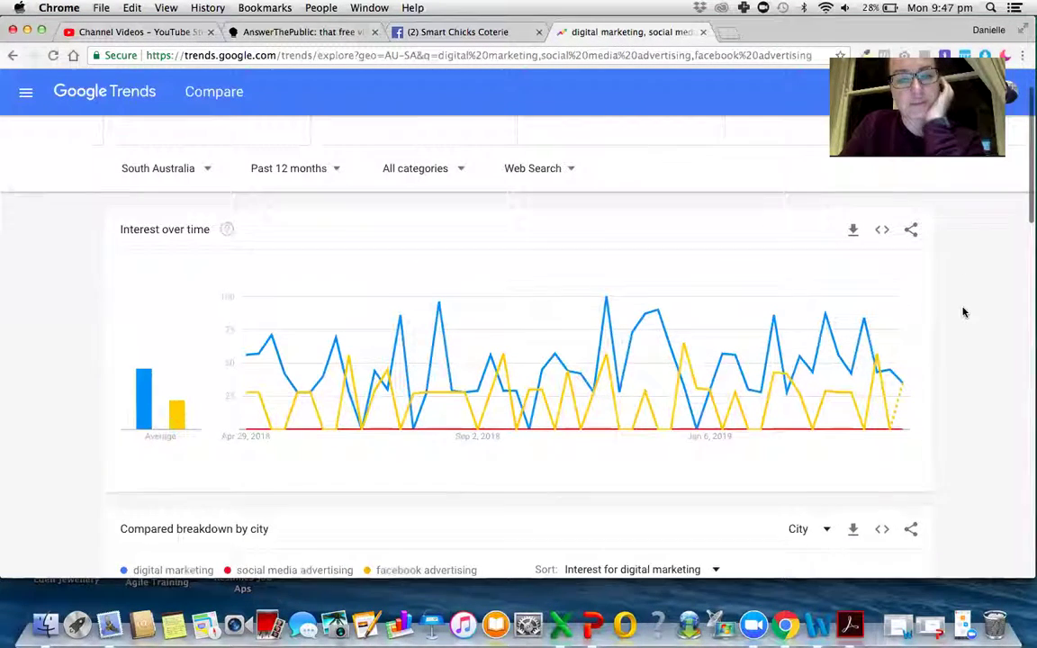
# Step: Remove the social media advertising term and add "facebook ads" as the third search term in the comparison
pyautogui.scroll(2, 963, 312)
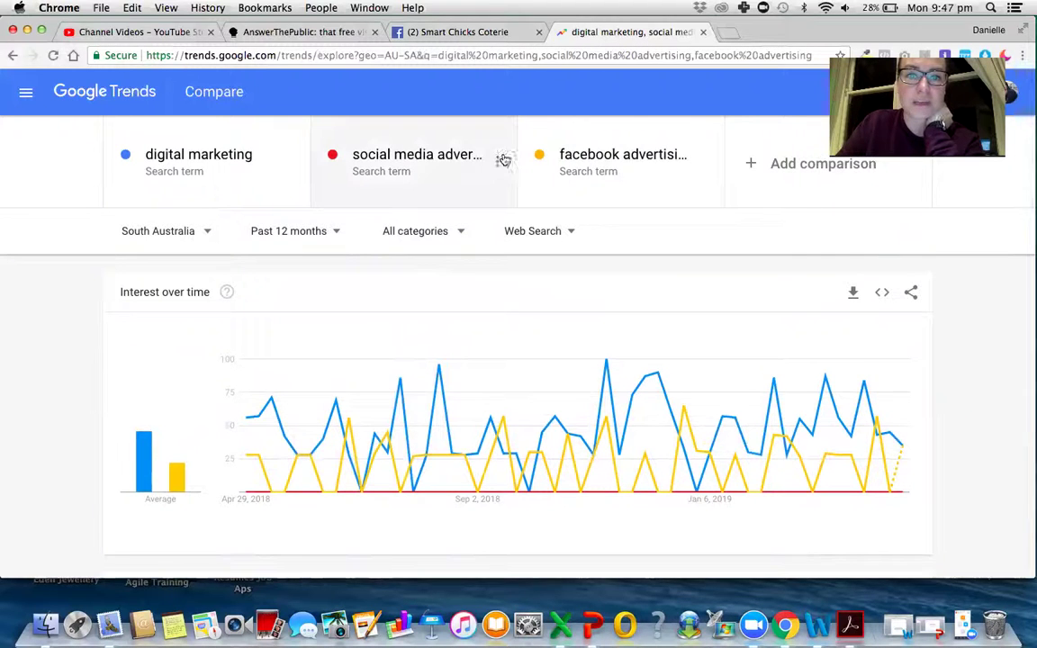
pyautogui.click(501, 164)
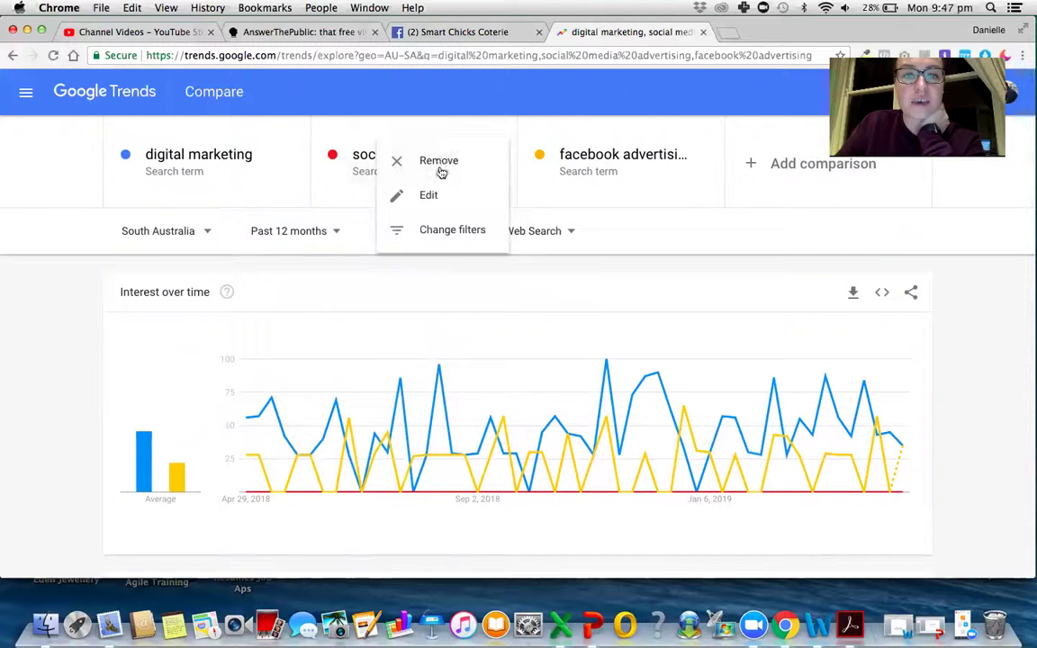
pyautogui.click(440, 159)
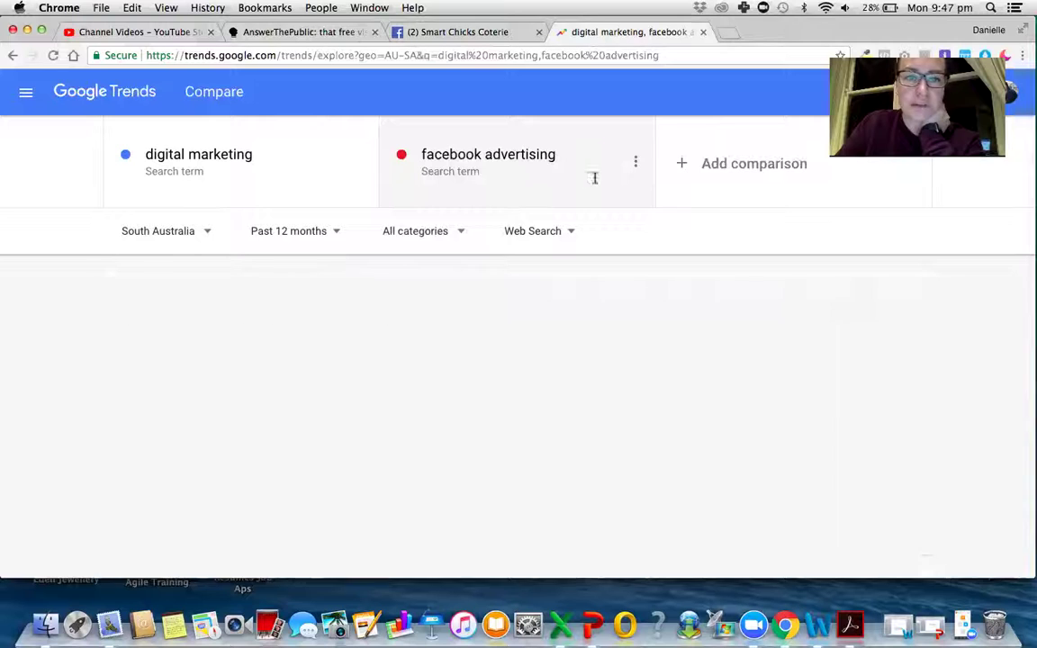
pyautogui.click(704, 165)
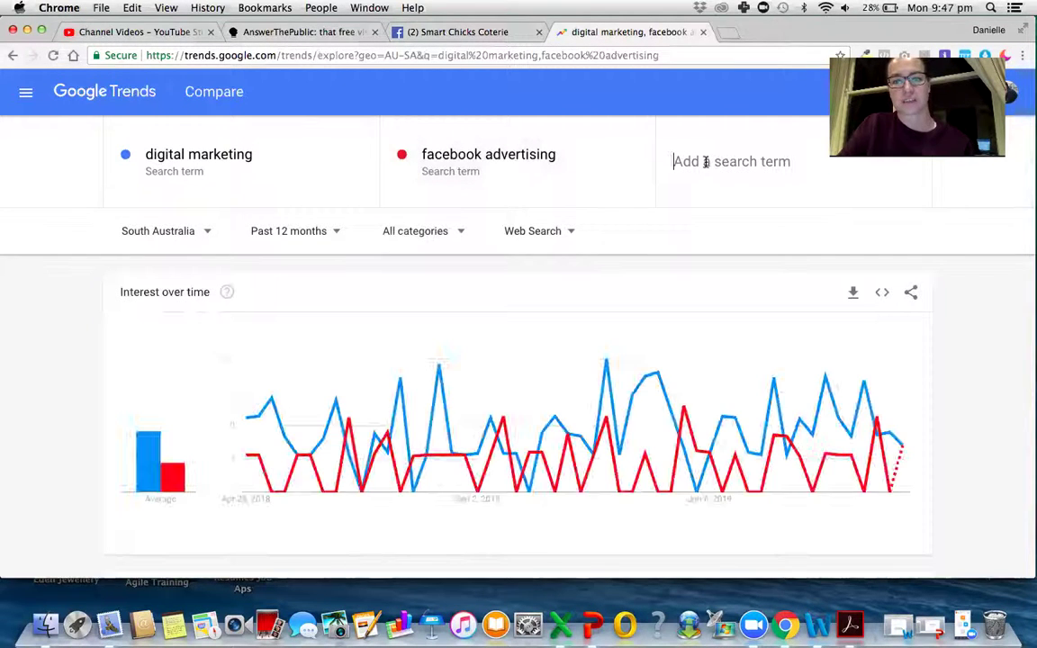
pyautogui.write('facebook ads')
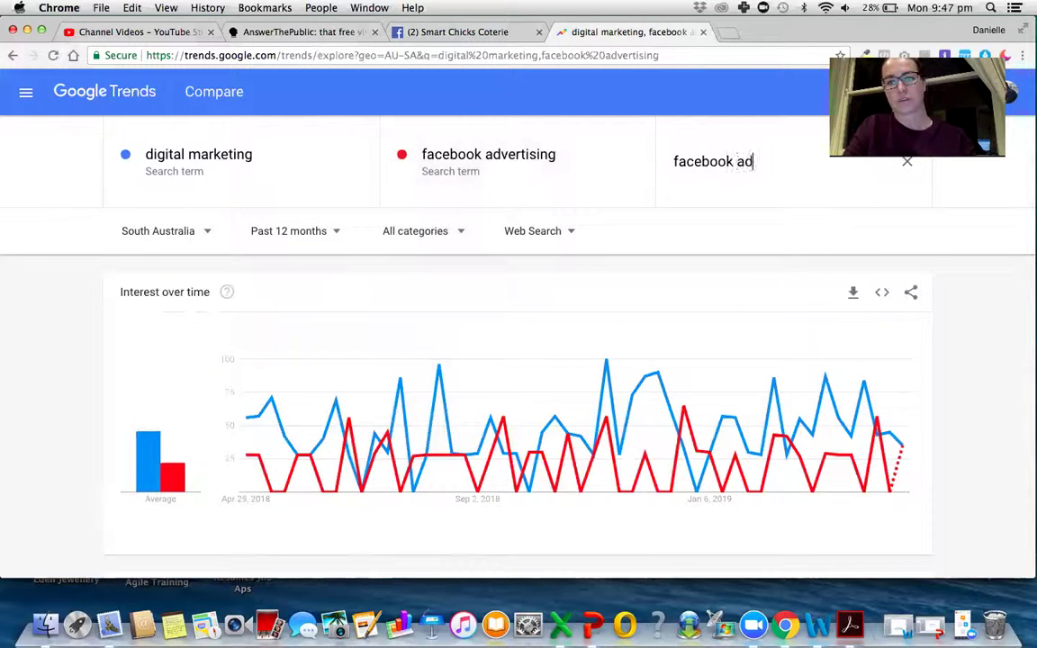
pyautogui.press('Return')
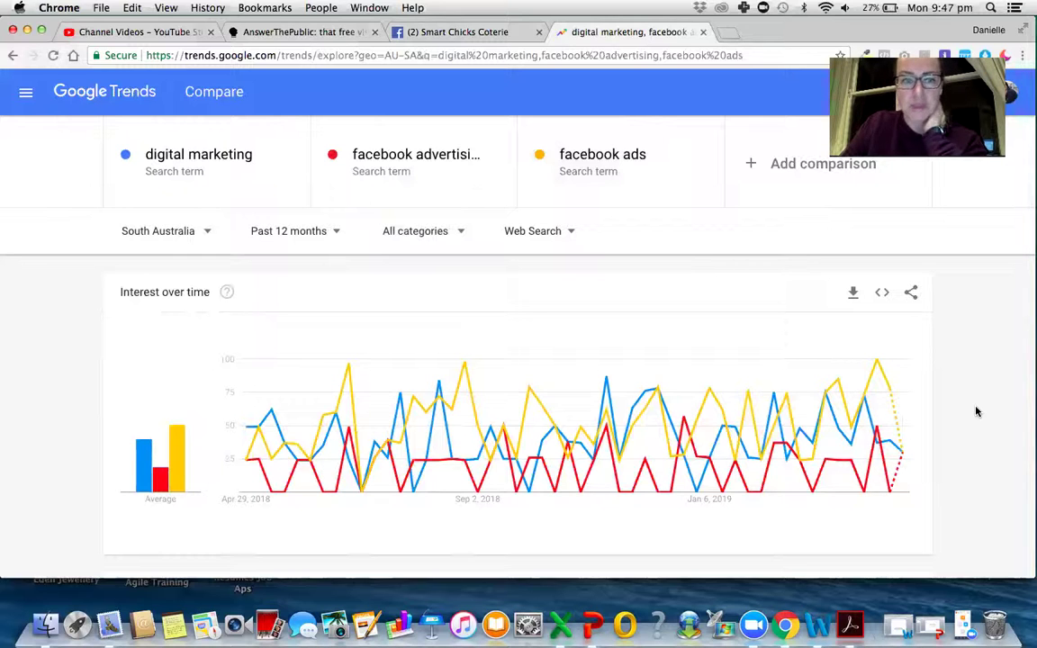
# Step: Change the comparison's region from South Australia to the United Kingdom
pyautogui.click(180, 233)
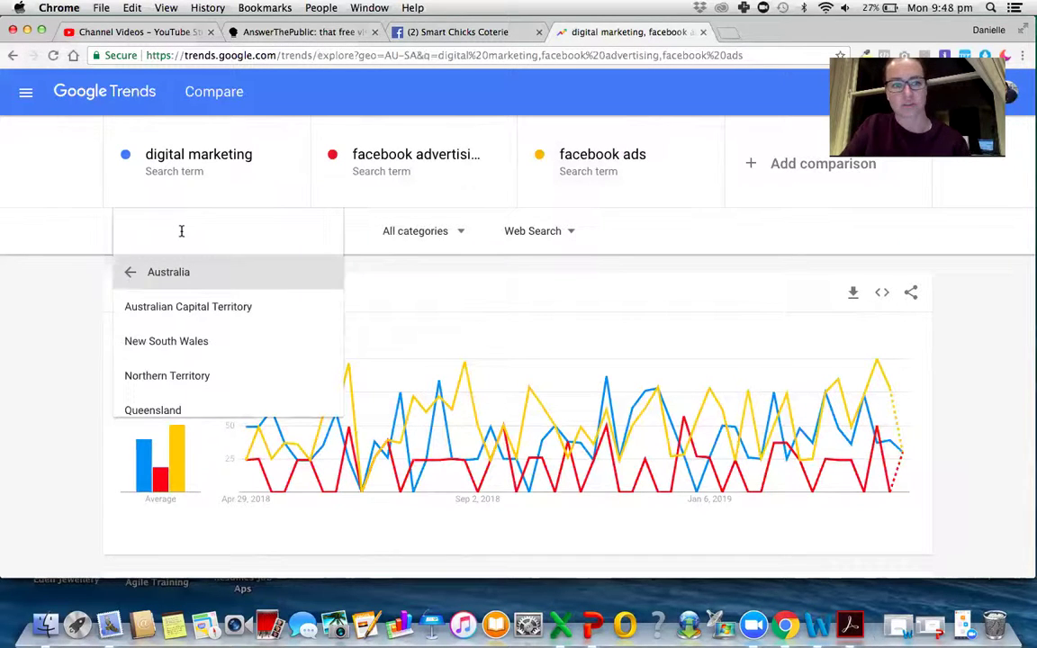
pyautogui.write('uni')
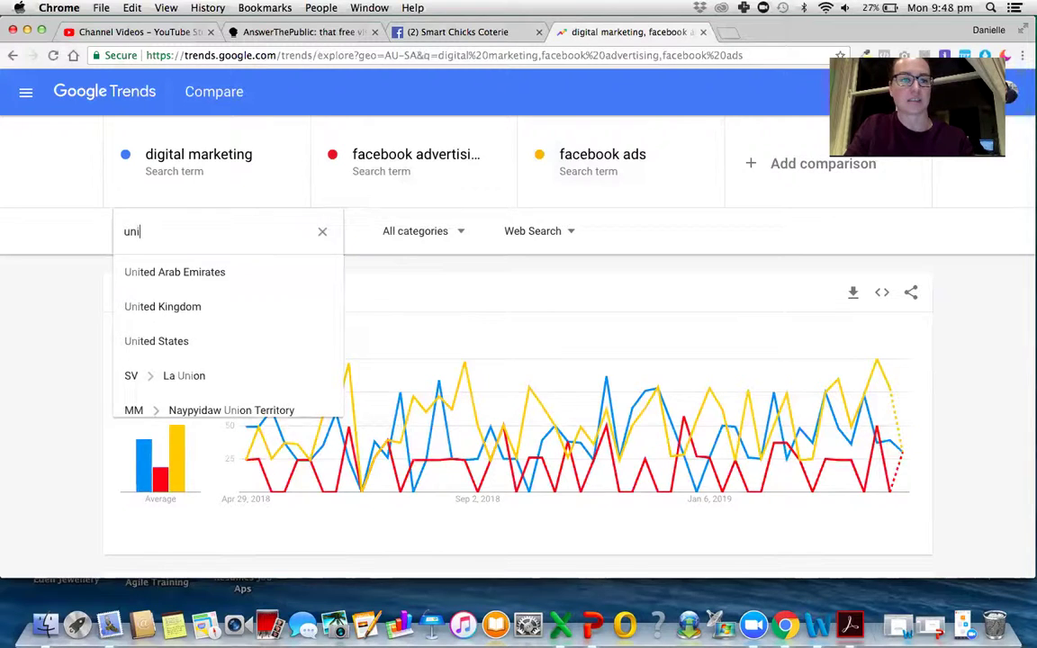
pyautogui.write('ted')
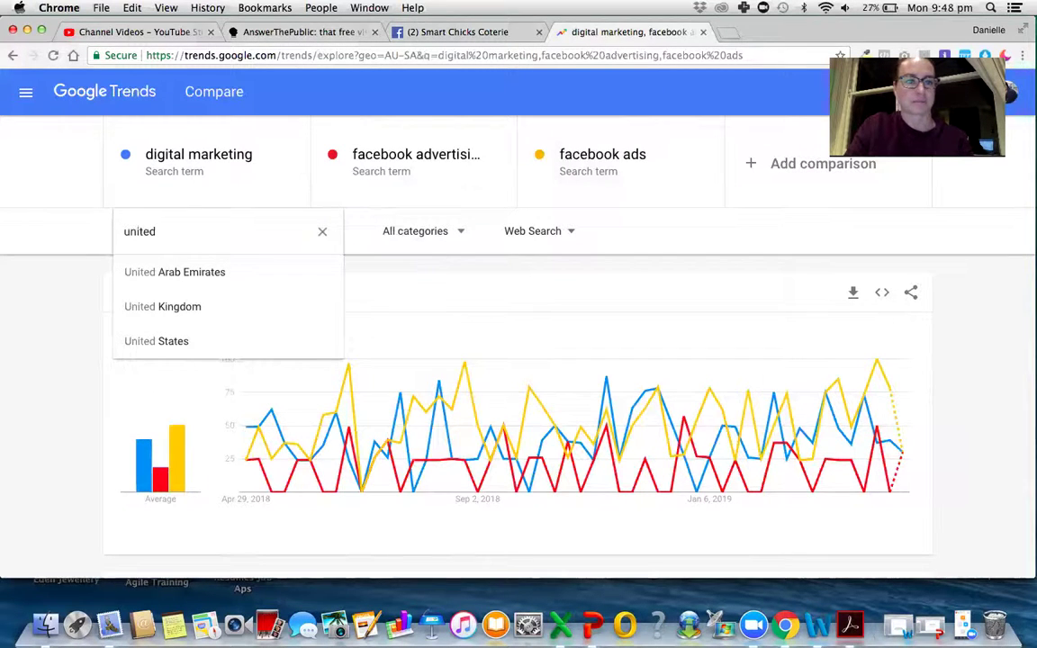
pyautogui.click(198, 307)
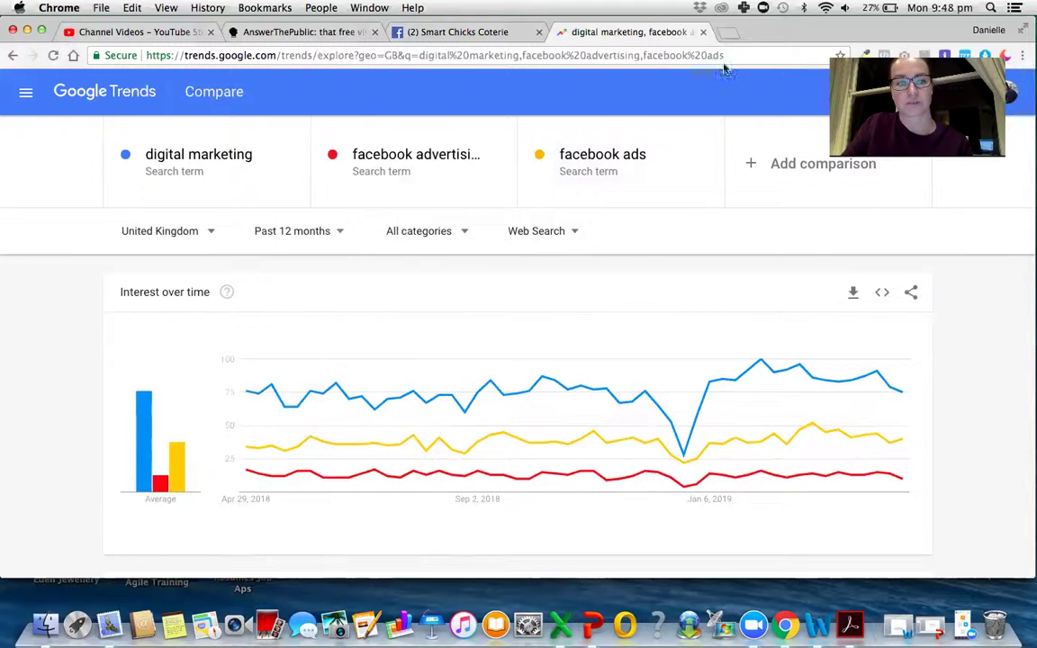
# Step: Set the comparison's region to the United States and review the interest over time
pyautogui.click(173, 231)
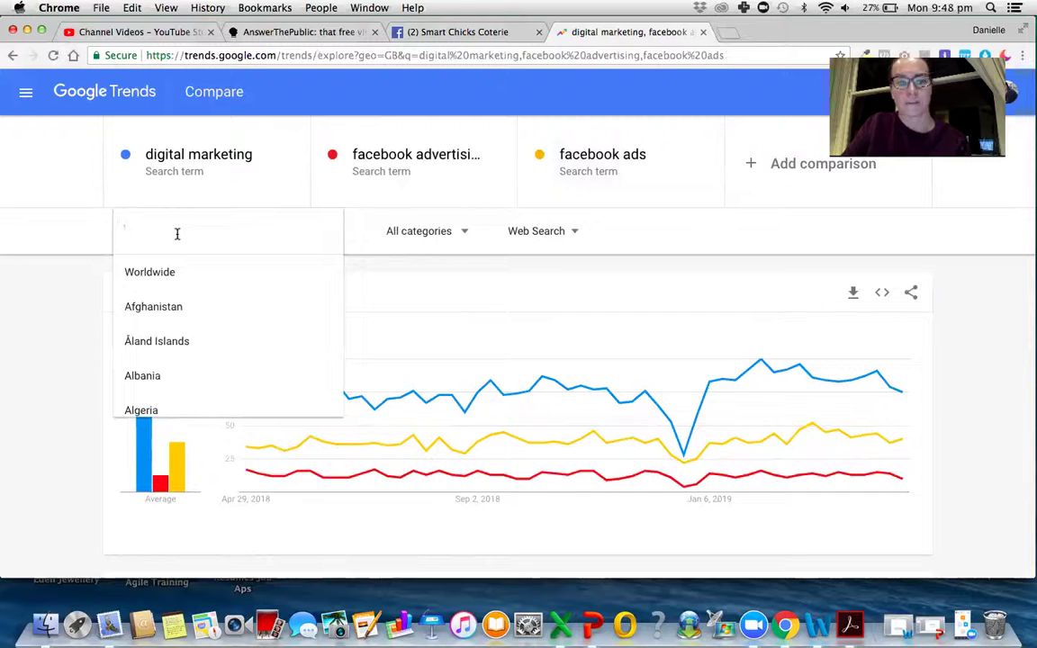
pyautogui.write('uni')
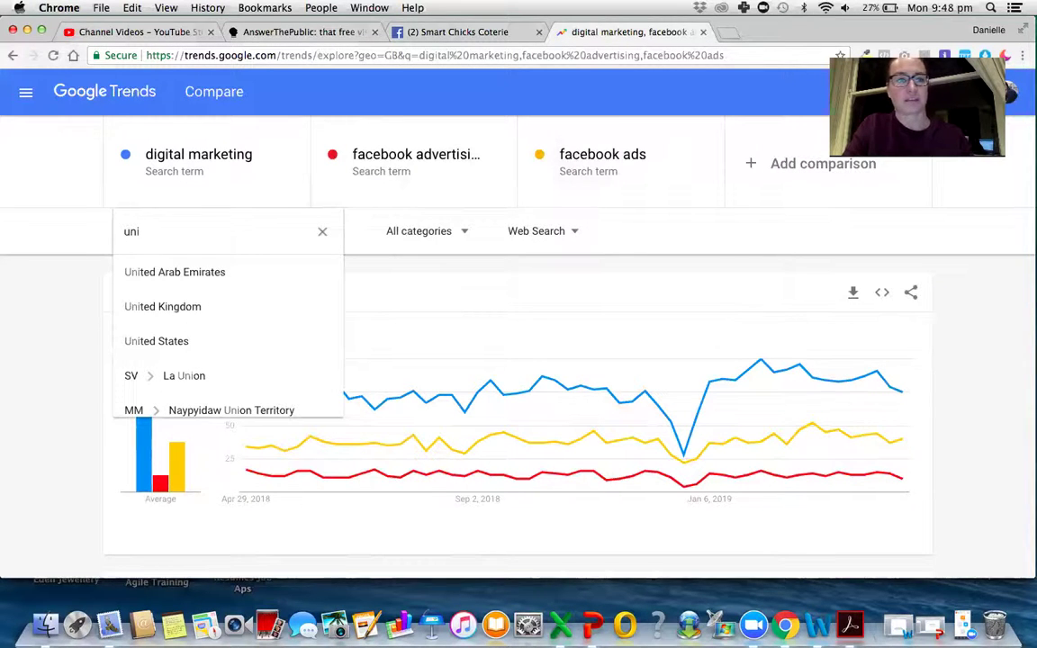
pyautogui.write('ted')
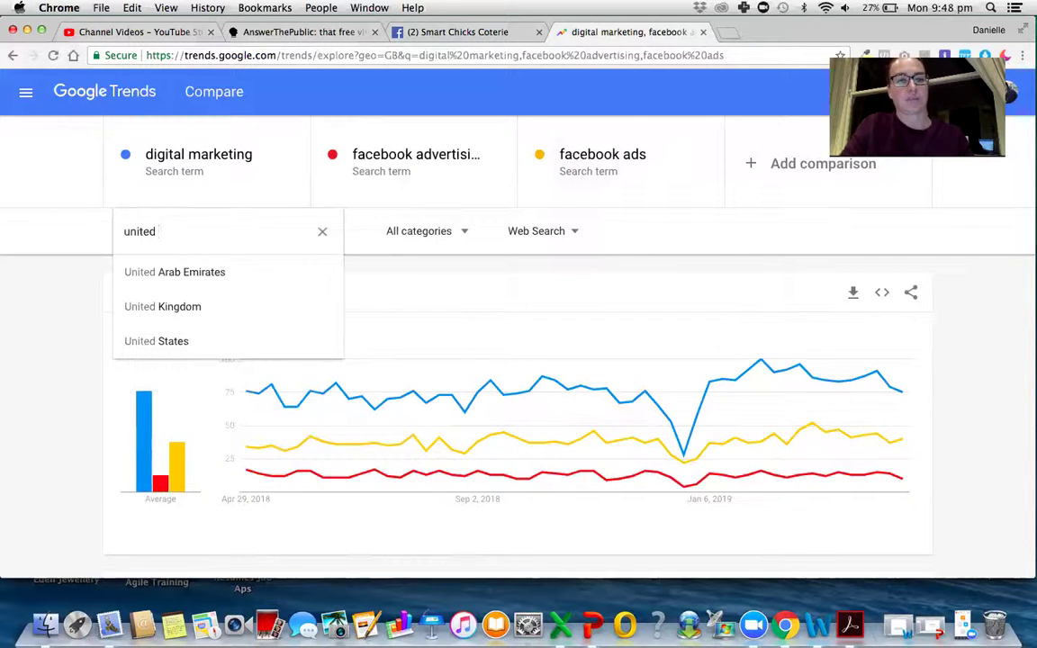
pyautogui.click(158, 340)
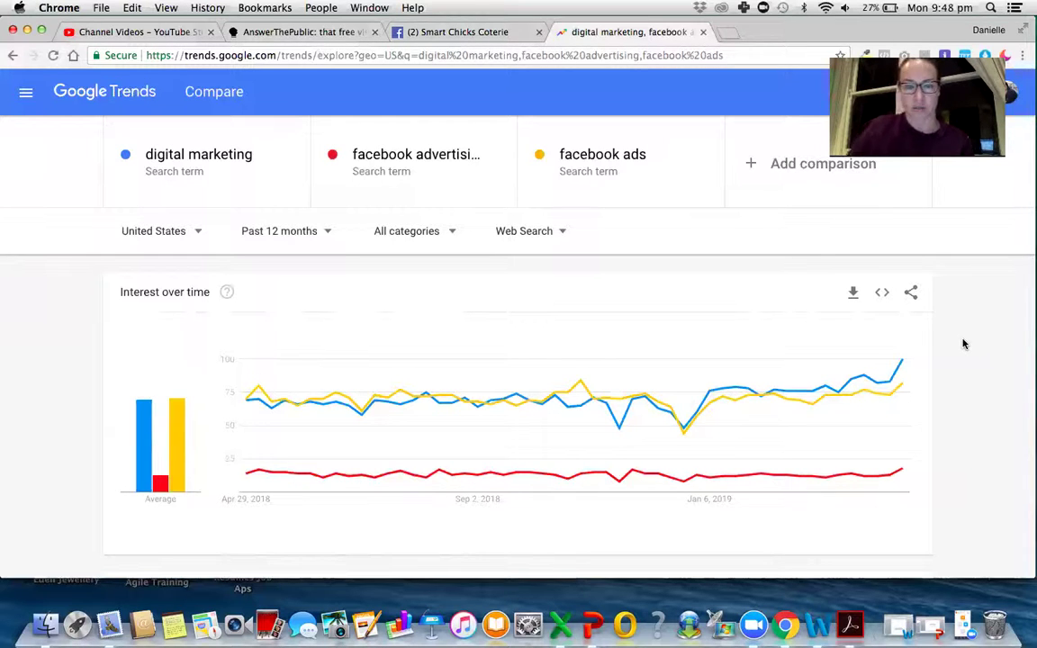
# Step: Remove the digital marketing, facebook advertising and facebook ads terms from the comparison
pyautogui.moveTo(285, 160)
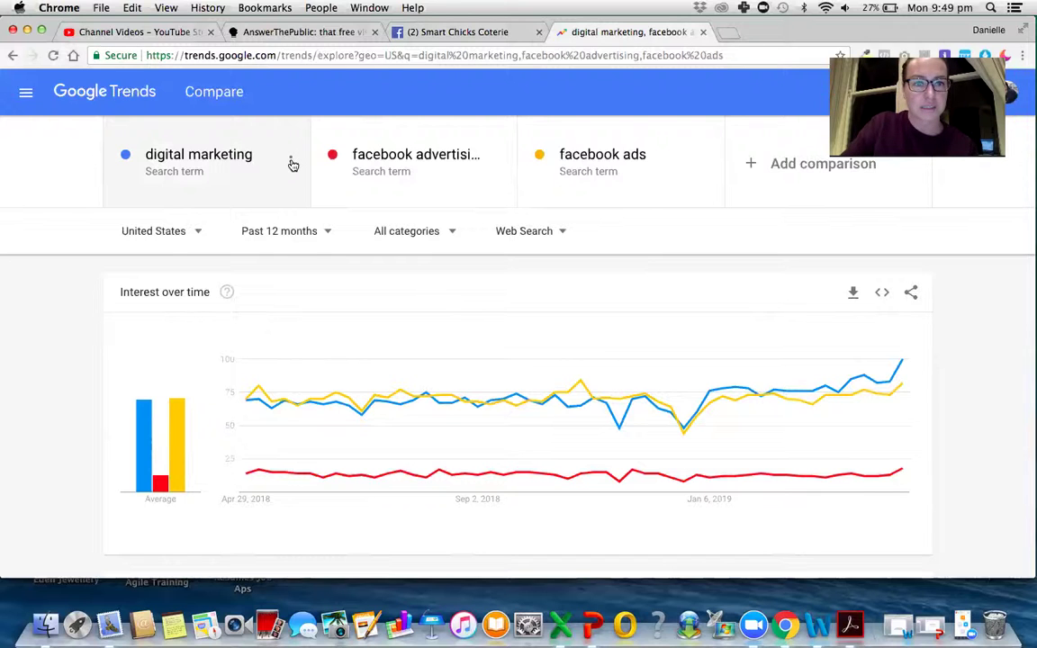
pyautogui.click(290, 164)
pyautogui.click(234, 162)
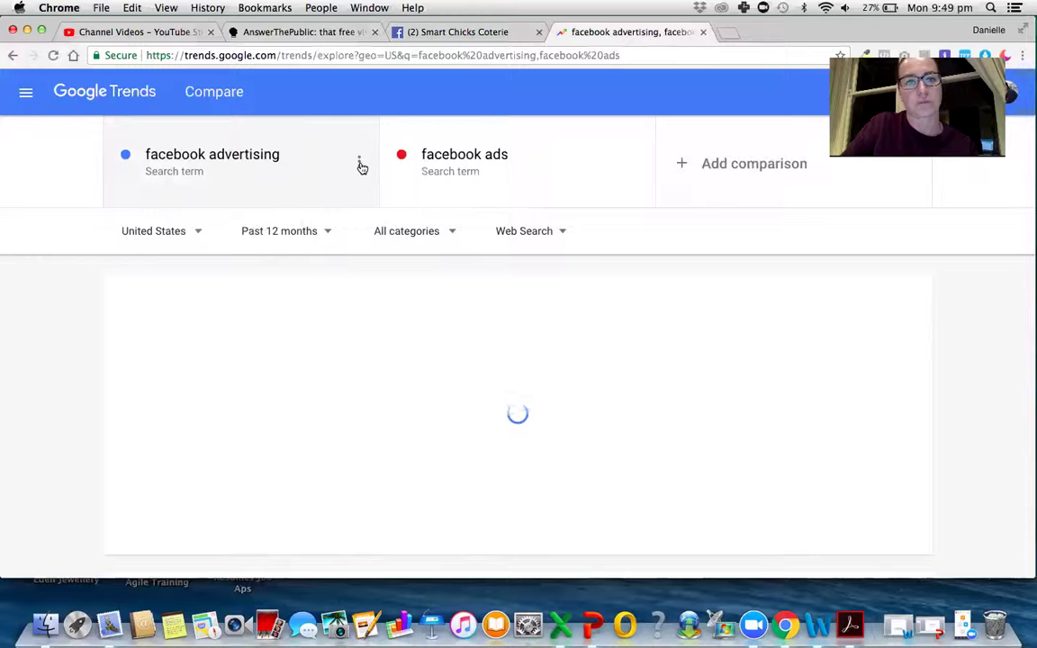
pyautogui.click(360, 166)
pyautogui.click(298, 167)
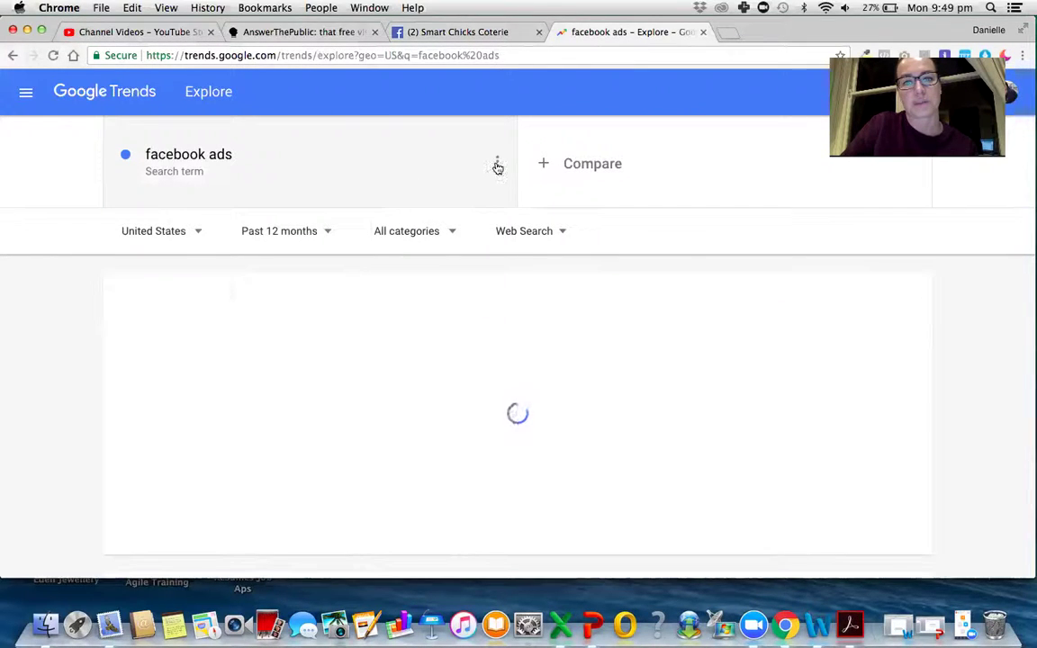
pyautogui.click(495, 163)
pyautogui.click(437, 162)
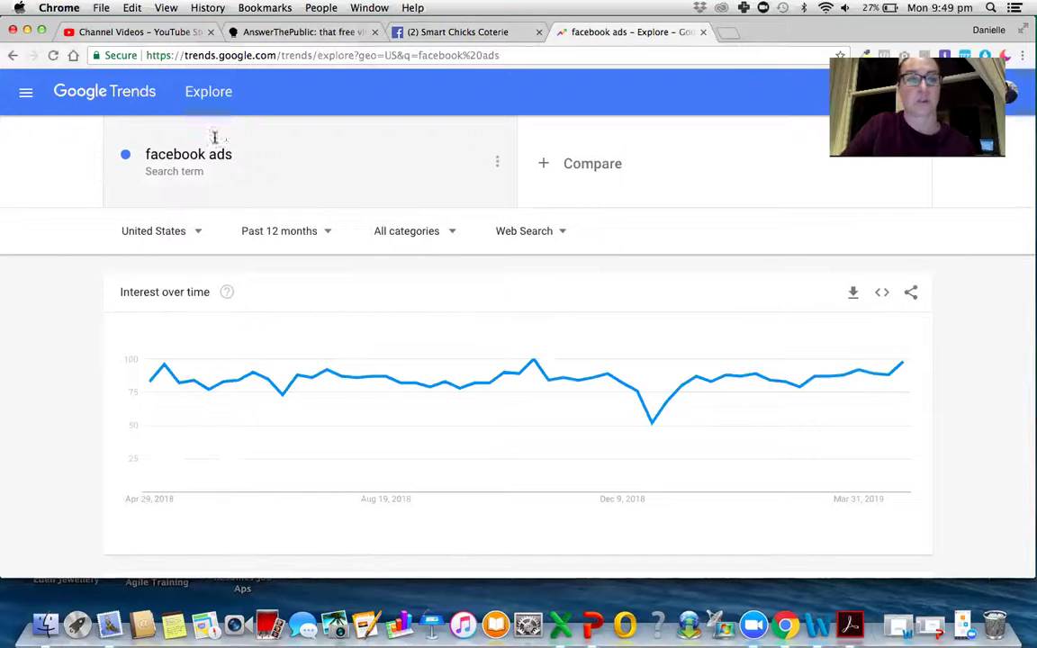
# Step: Explore the search term "dog biscuits" and compare it with "dog treats"
pyautogui.click(246, 171)
pyautogui.write('dog ')
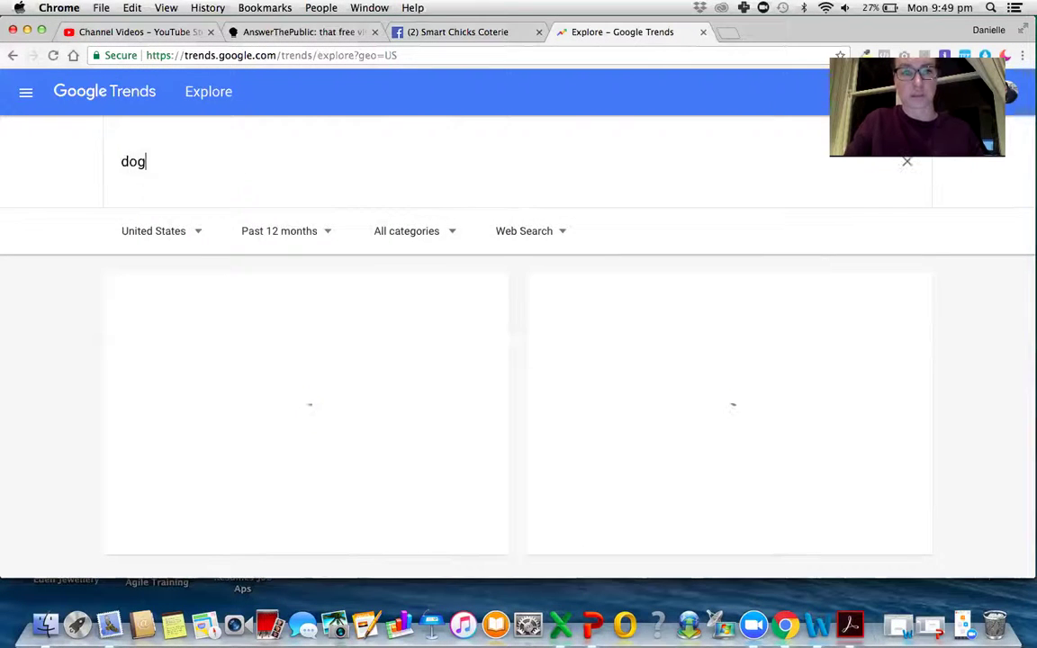
pyautogui.write('biscuits')
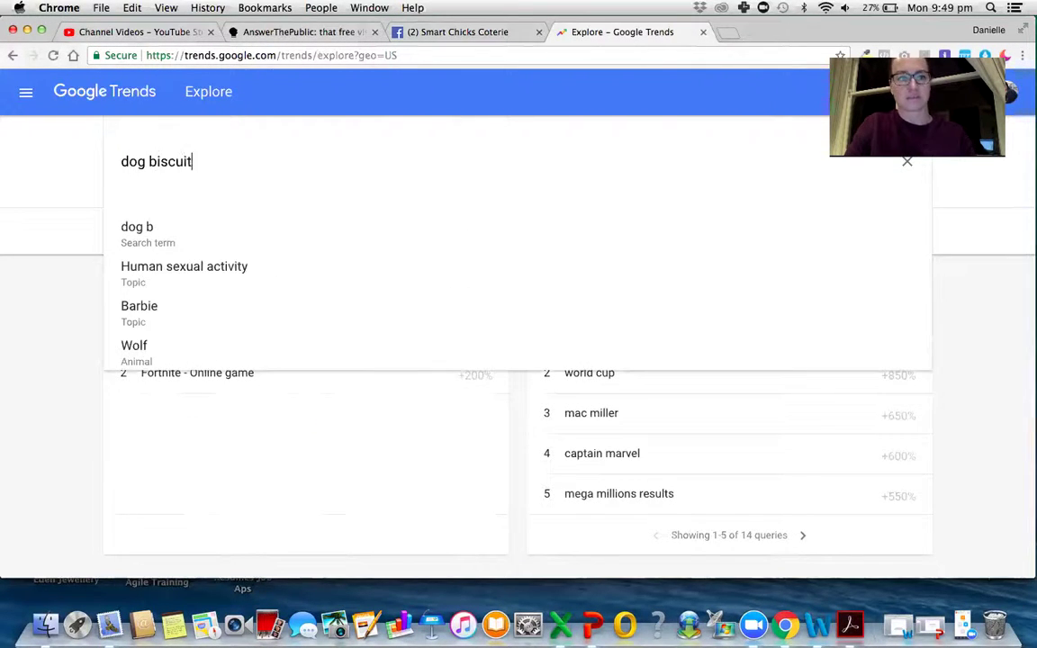
pyautogui.press('Return')
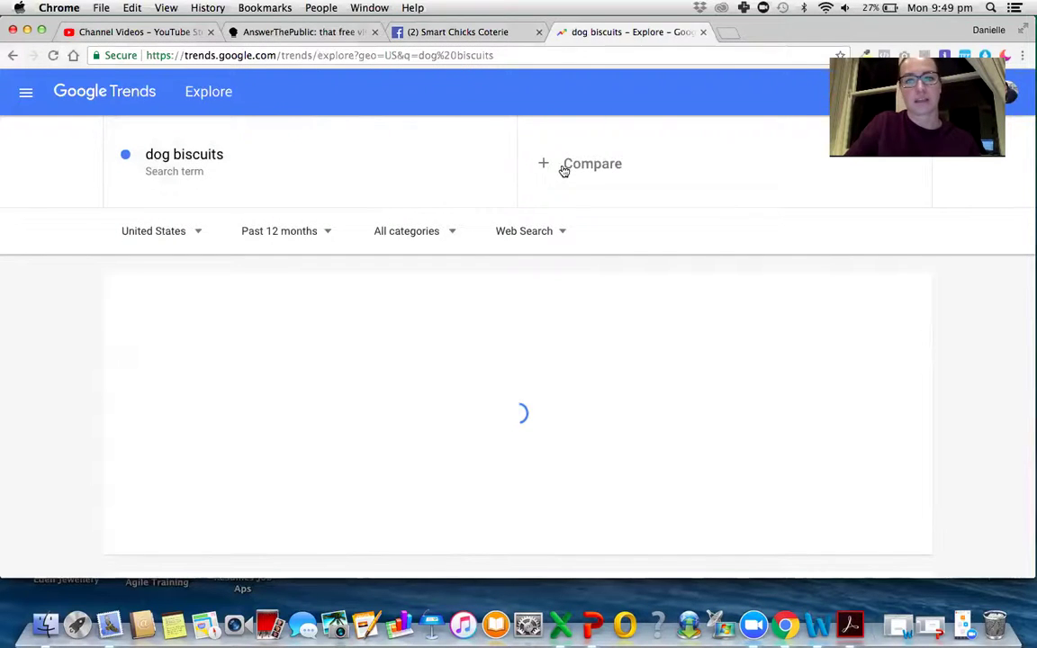
pyautogui.click(563, 163)
pyautogui.write('dog treats')
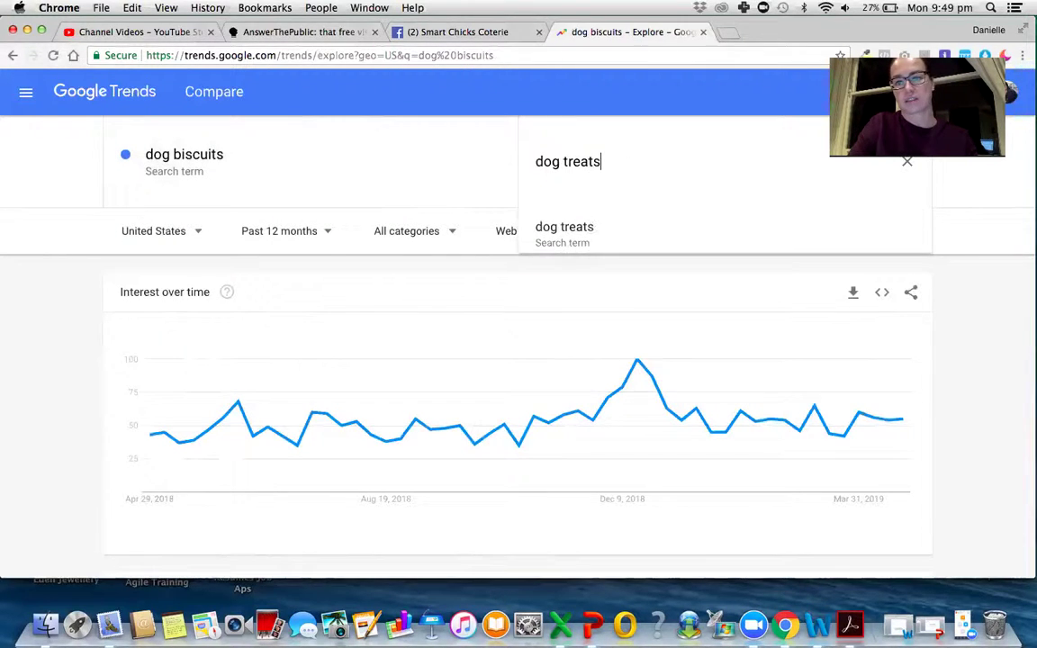
pyautogui.press('Return')
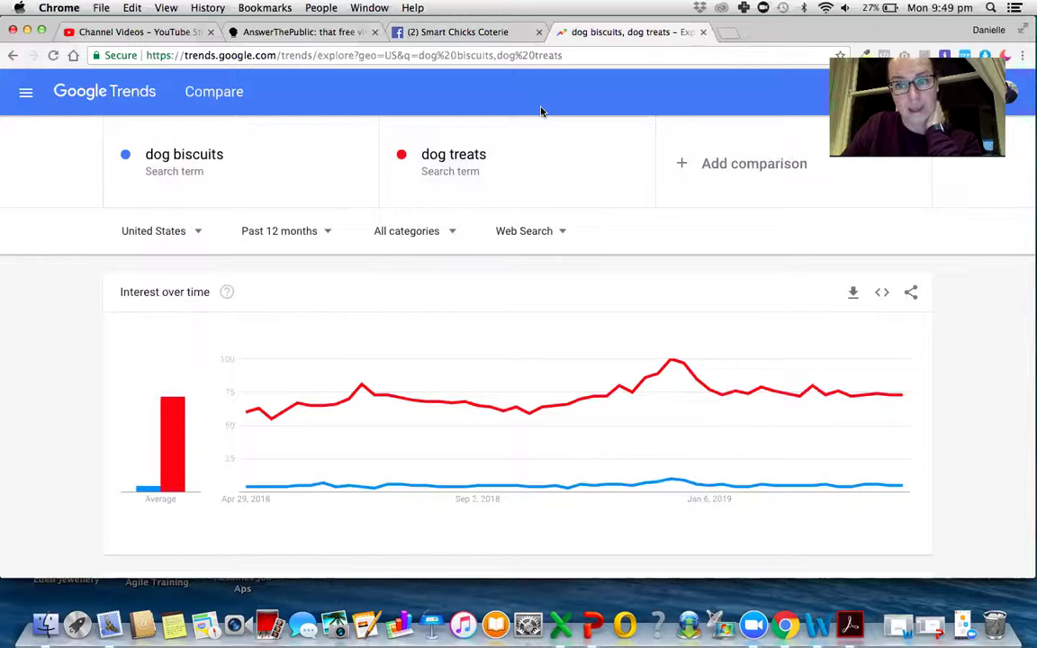
# Step: Add "dog food" as the third comparison term and review the interest over time
pyautogui.click(719, 167)
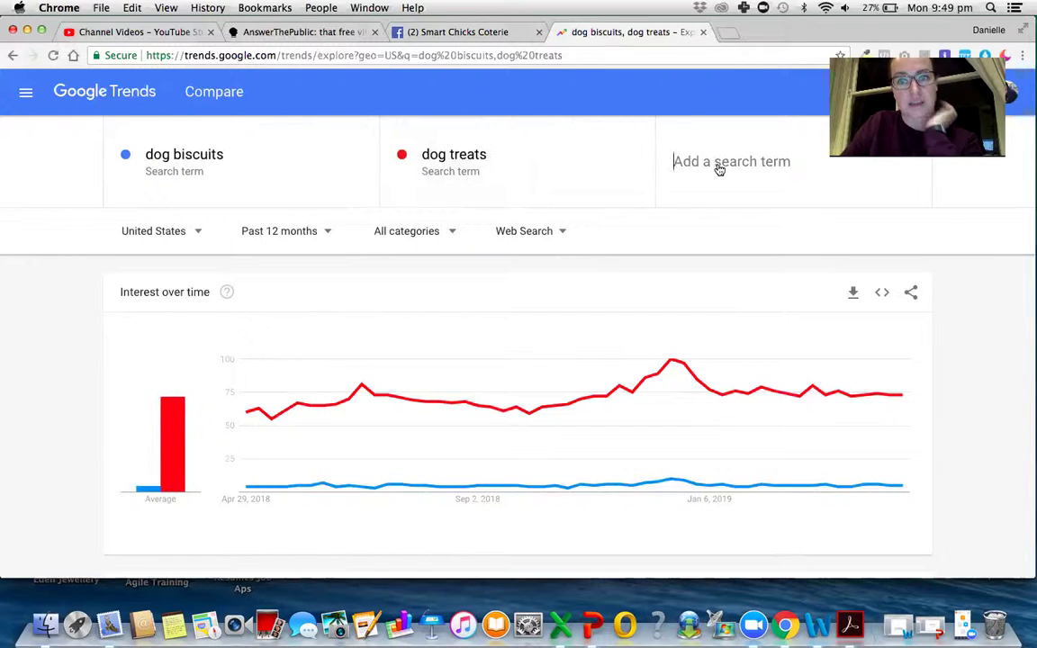
pyautogui.write('dog food')
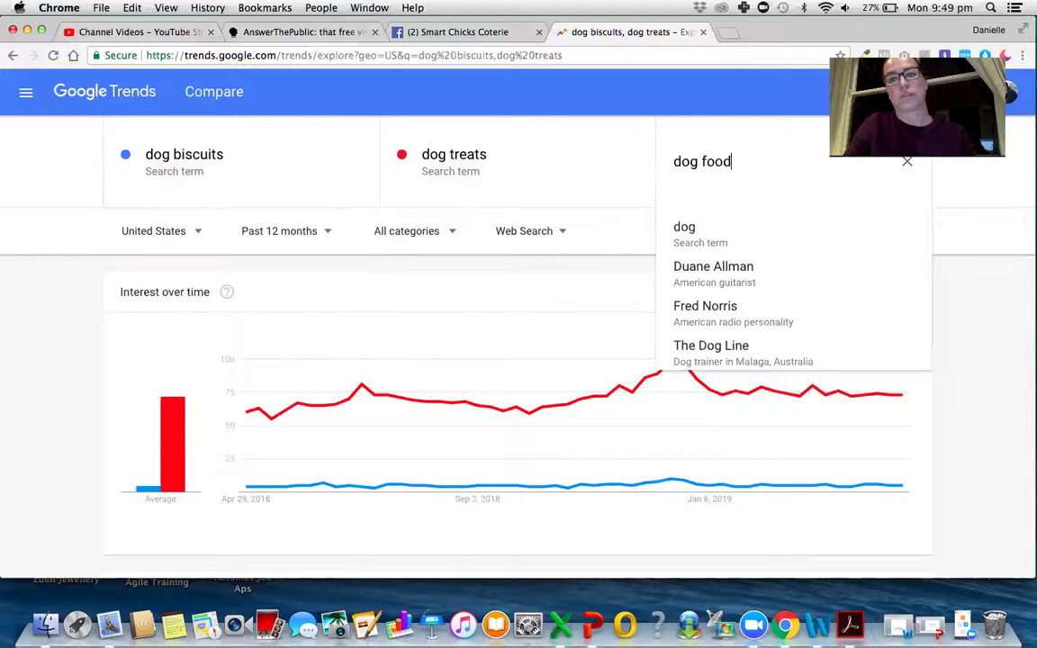
pyautogui.press('Return')
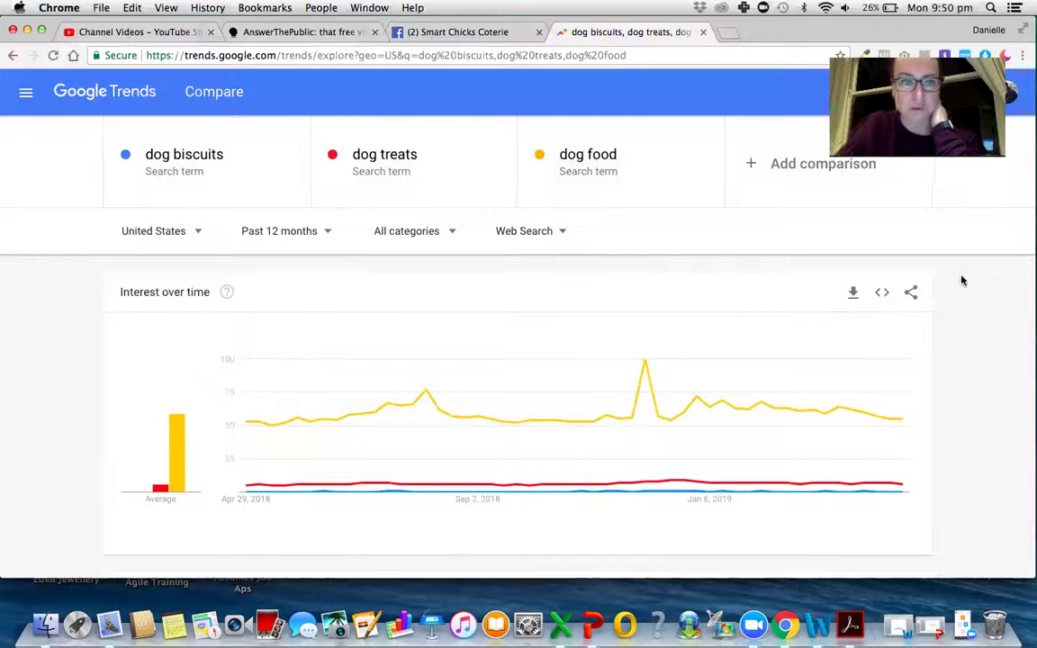
# Step: Remove the dog food, dog biscuits and dog treats terms to empty the comparison
pyautogui.click(703, 166)
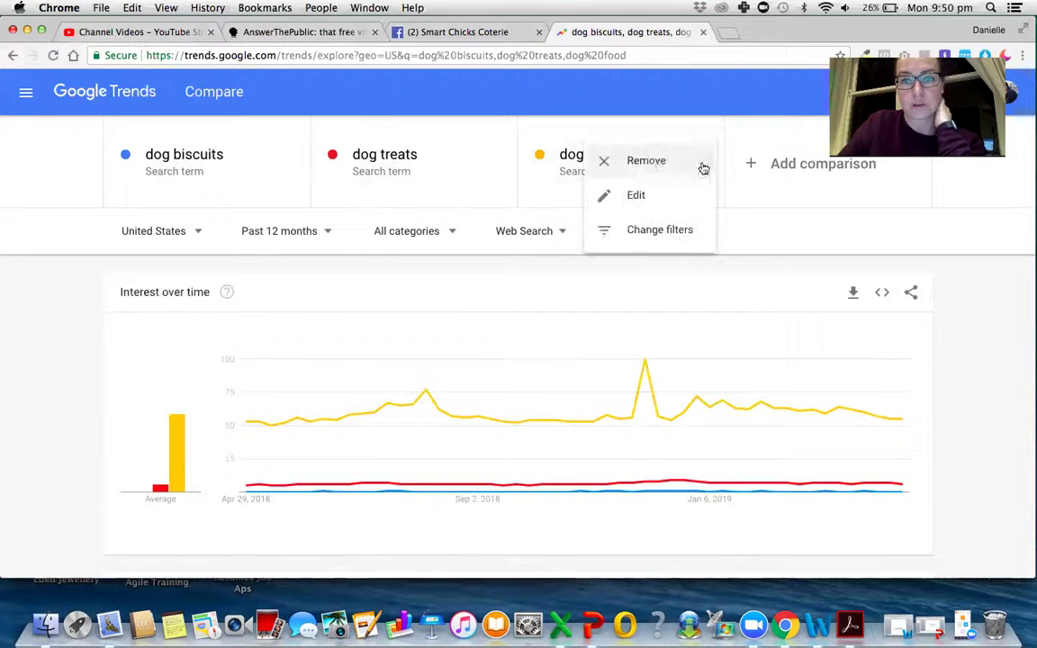
pyautogui.click(655, 164)
pyautogui.click(495, 159)
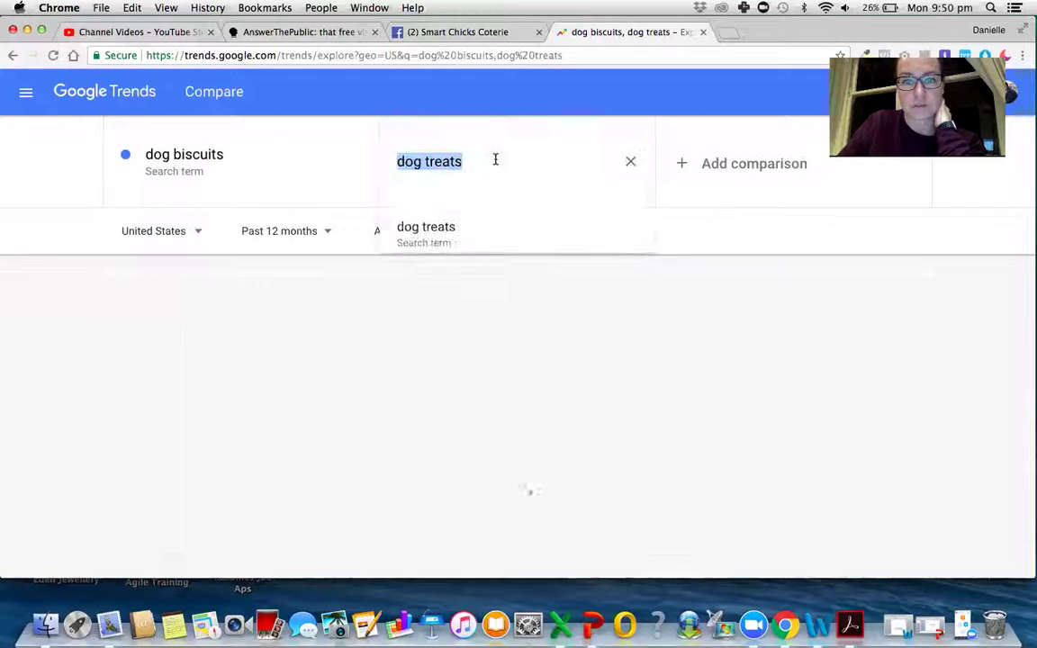
pyautogui.click(629, 162)
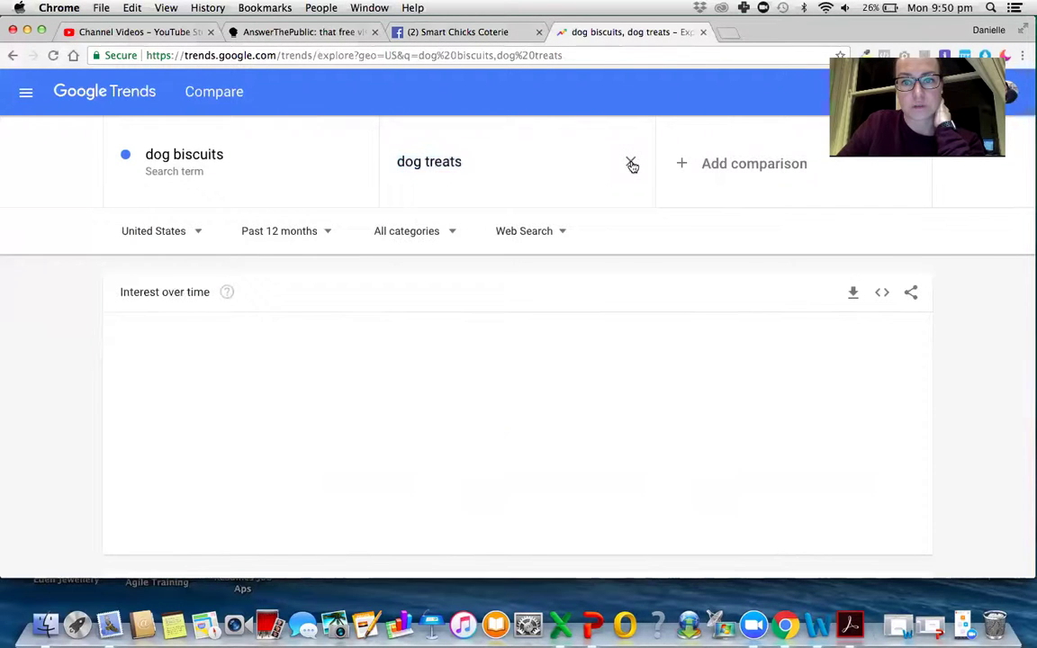
pyautogui.click(358, 162)
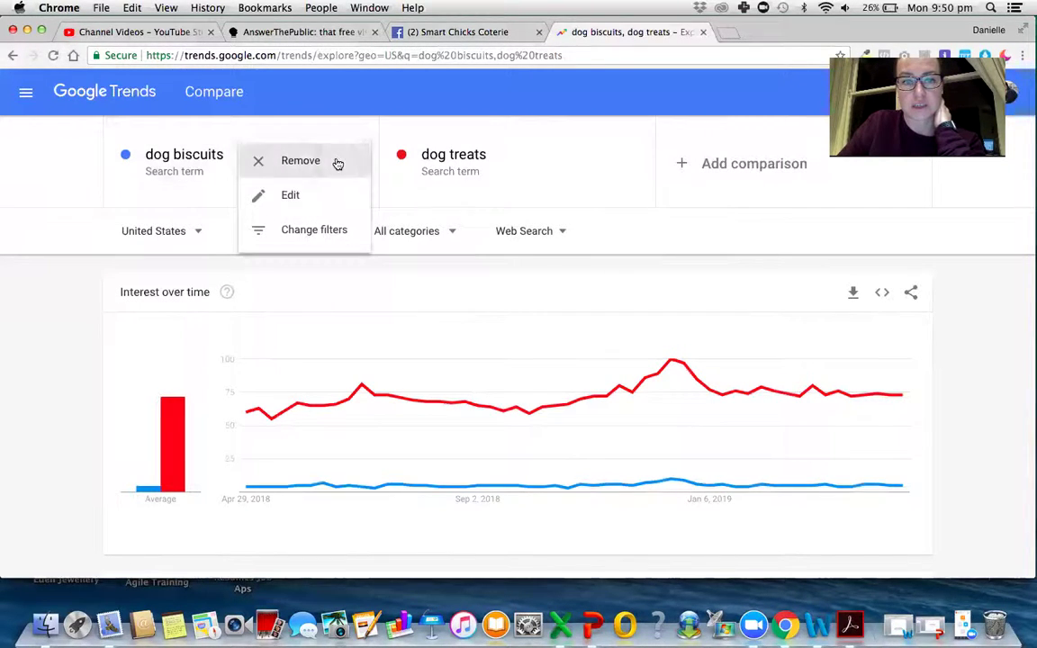
pyautogui.click(337, 162)
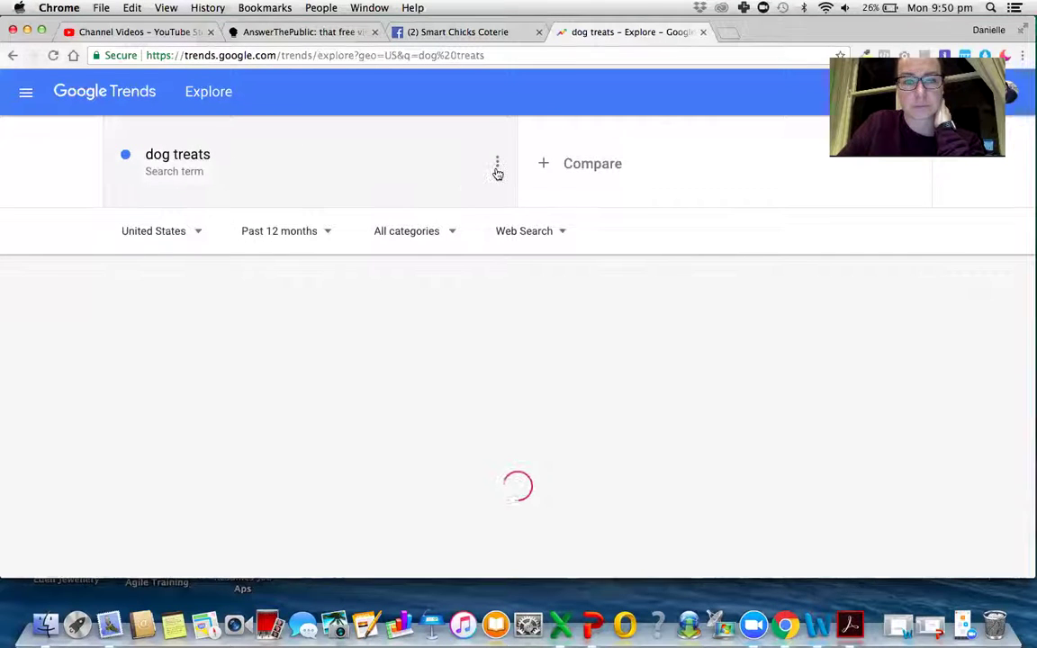
pyautogui.click(497, 163)
pyautogui.click(439, 160)
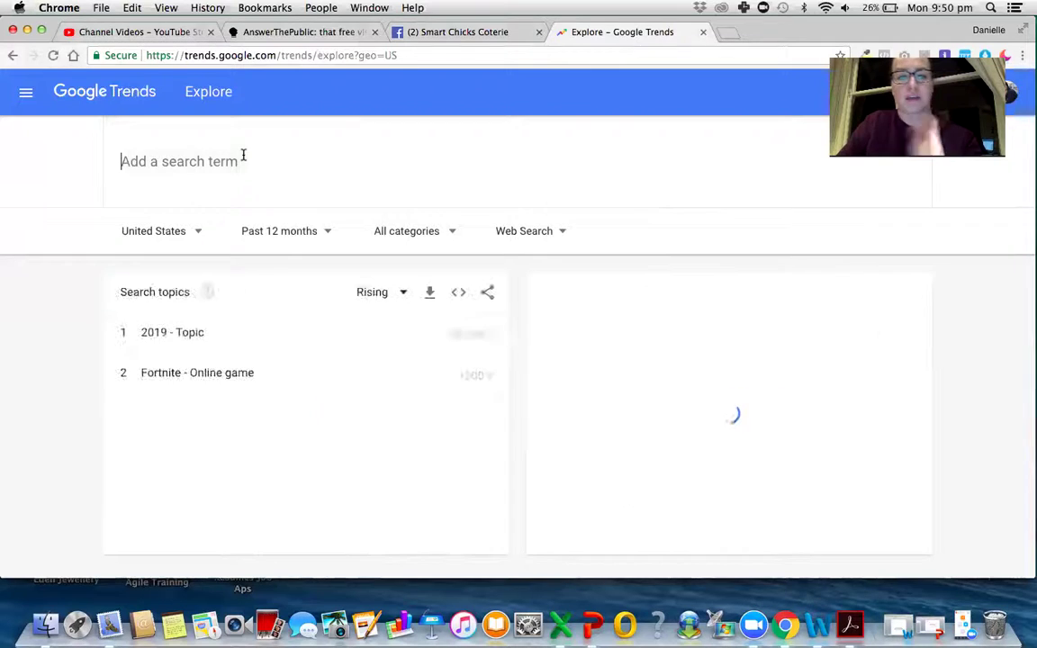
# Step: Explore the search term "how to set up facebook ads" and compare it with "how to set up instagram ads"
pyautogui.write('how to set up facebook ads')
pyautogui.press('Return')
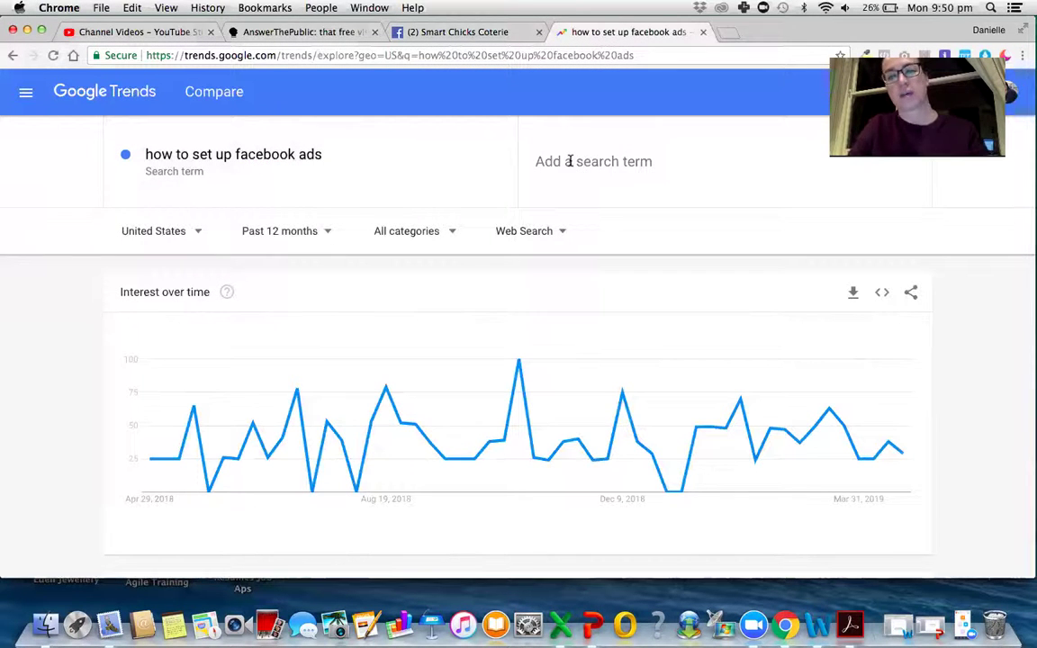
pyautogui.click(569, 161)
pyautogui.write('how to set up instagram ads')
pyautogui.press('Return')
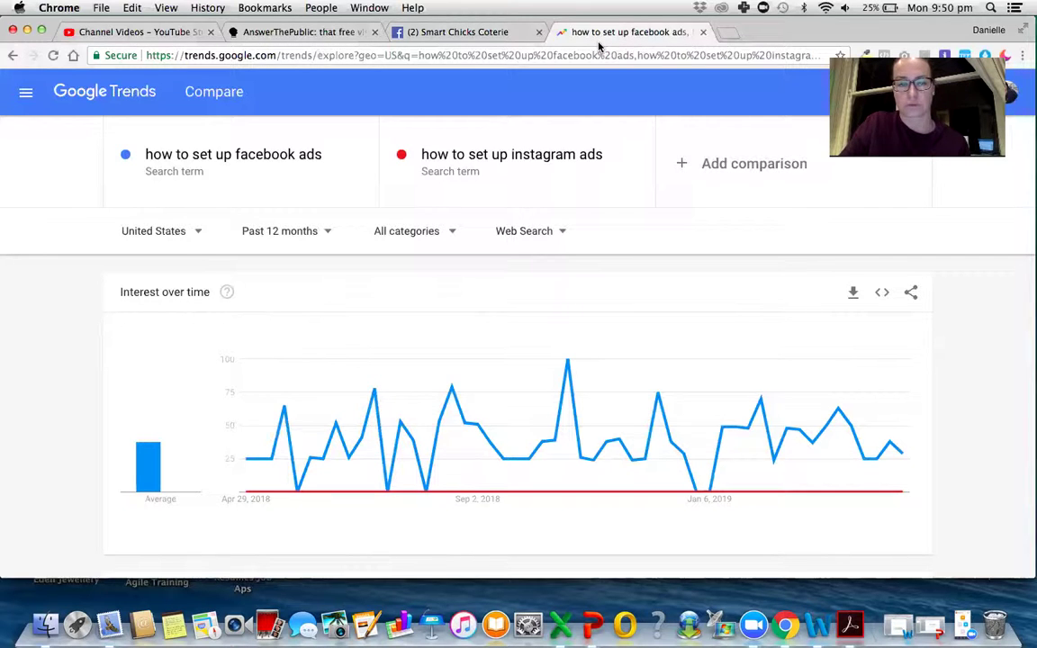
# Step: Switch to the AnswerThePublic site and get questions for the keyword "social media marketing"
pyautogui.click(484, 31)
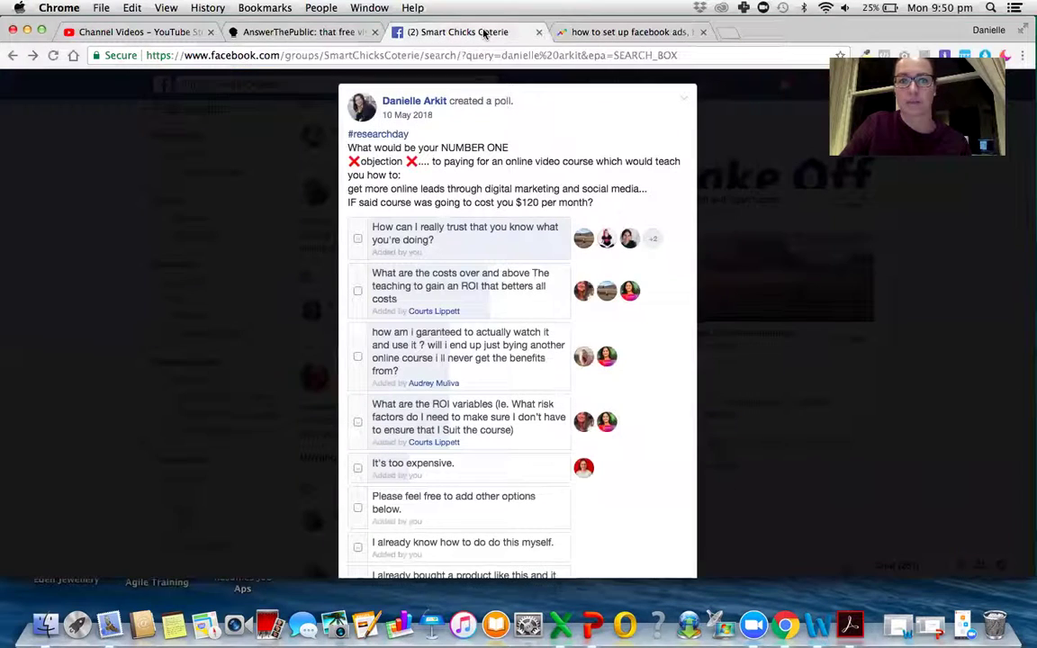
pyautogui.click(331, 32)
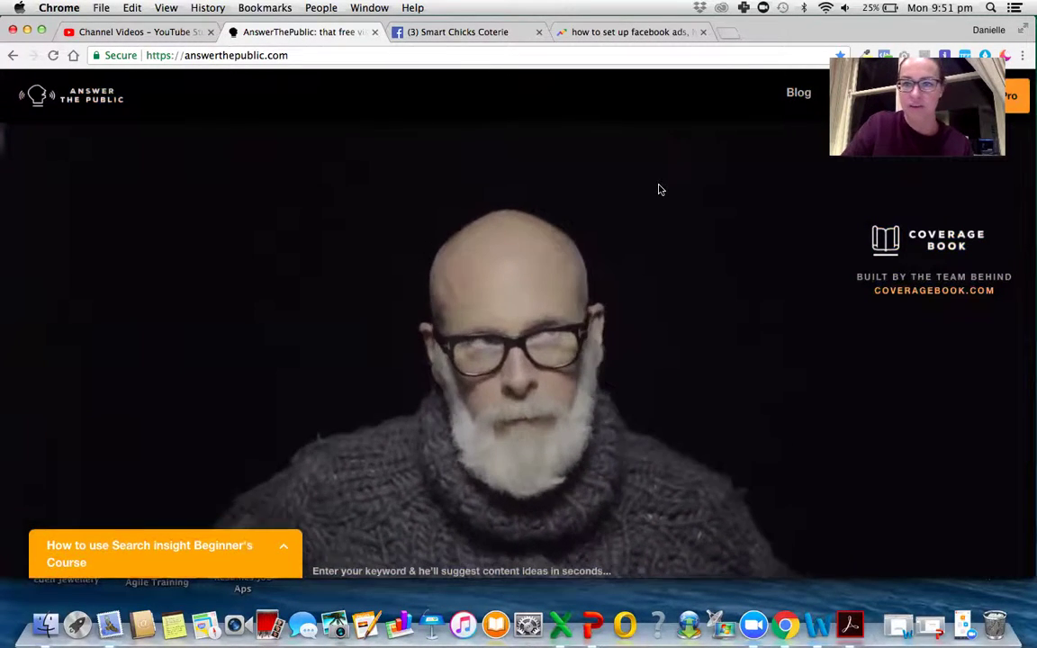
pyautogui.scroll(-5, 658, 189)
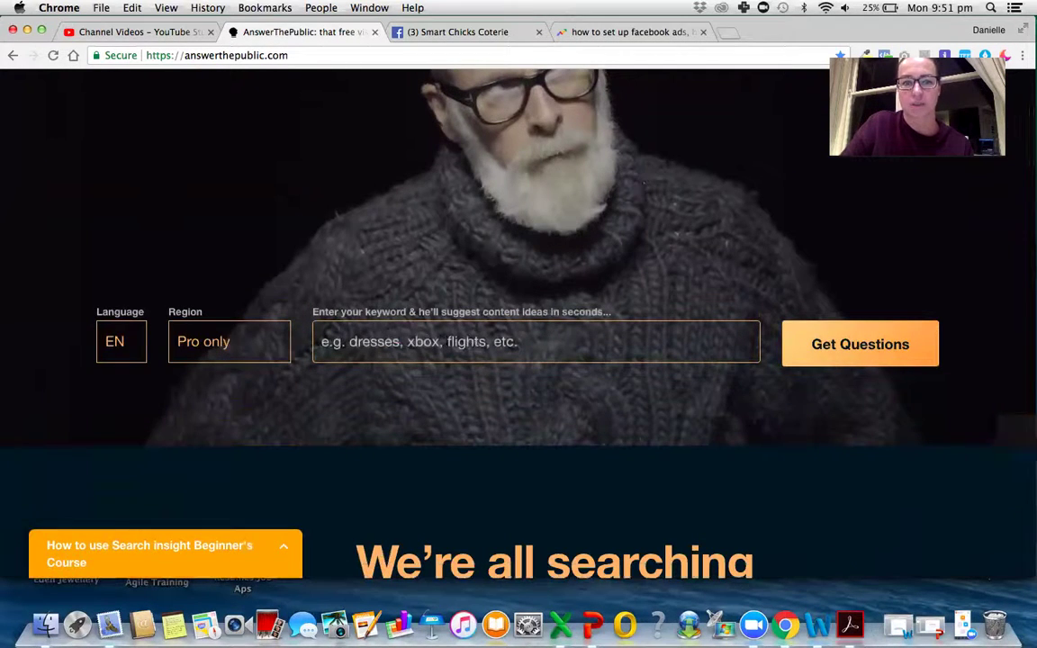
pyautogui.click(630, 342)
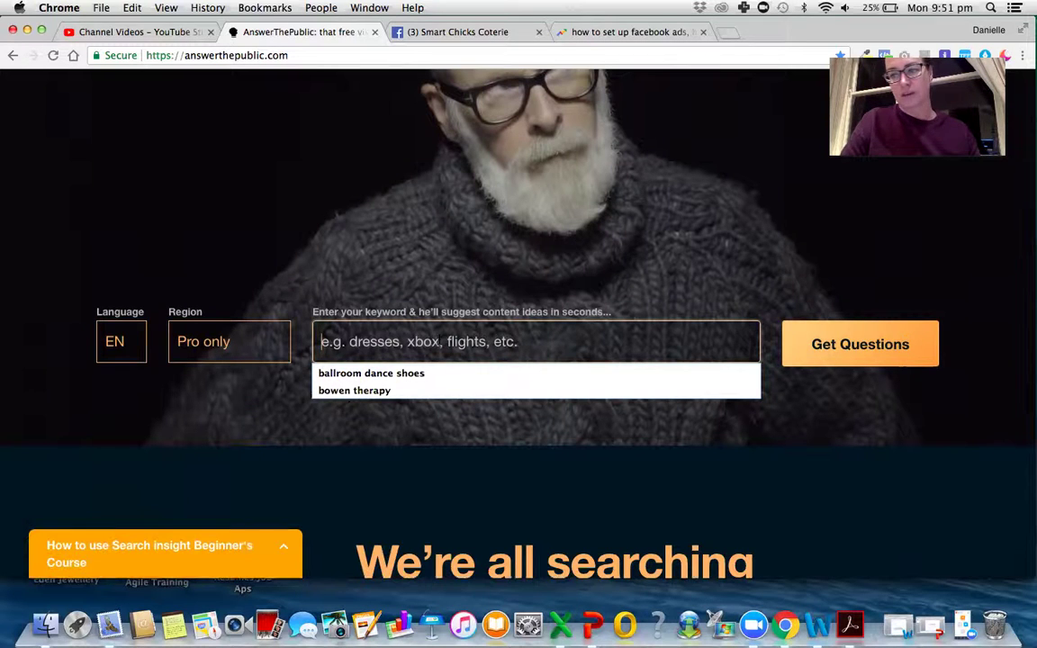
pyautogui.write('social media marketing')
pyautogui.click(818, 348)
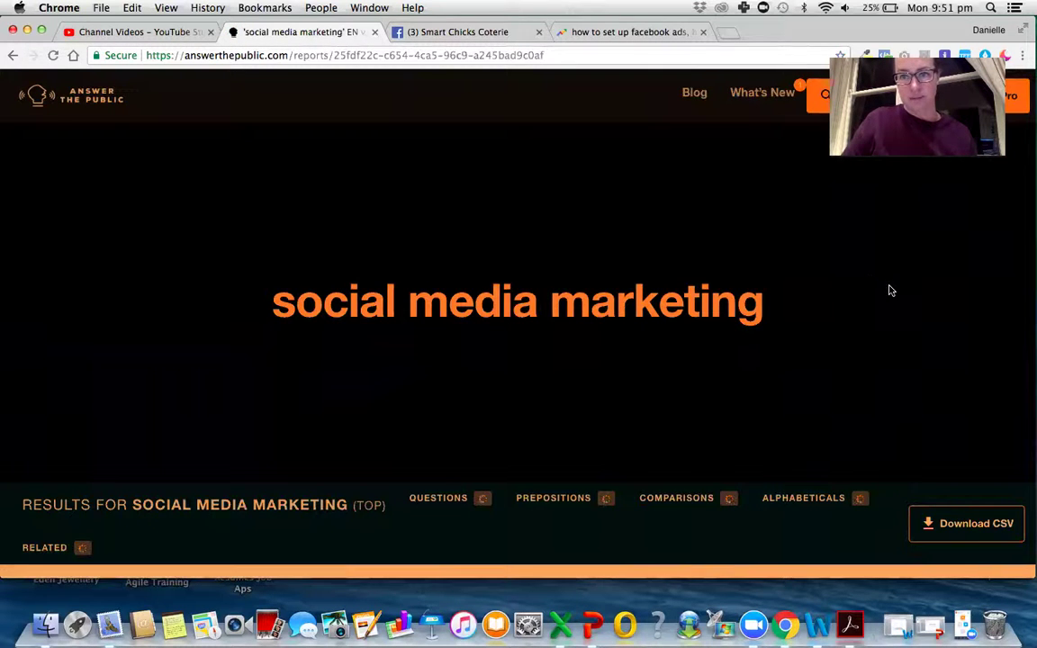
# Step: Remove the warm color tint from the social media marketing report using the color temperature extension
pyautogui.scroll(-3, 889, 290)
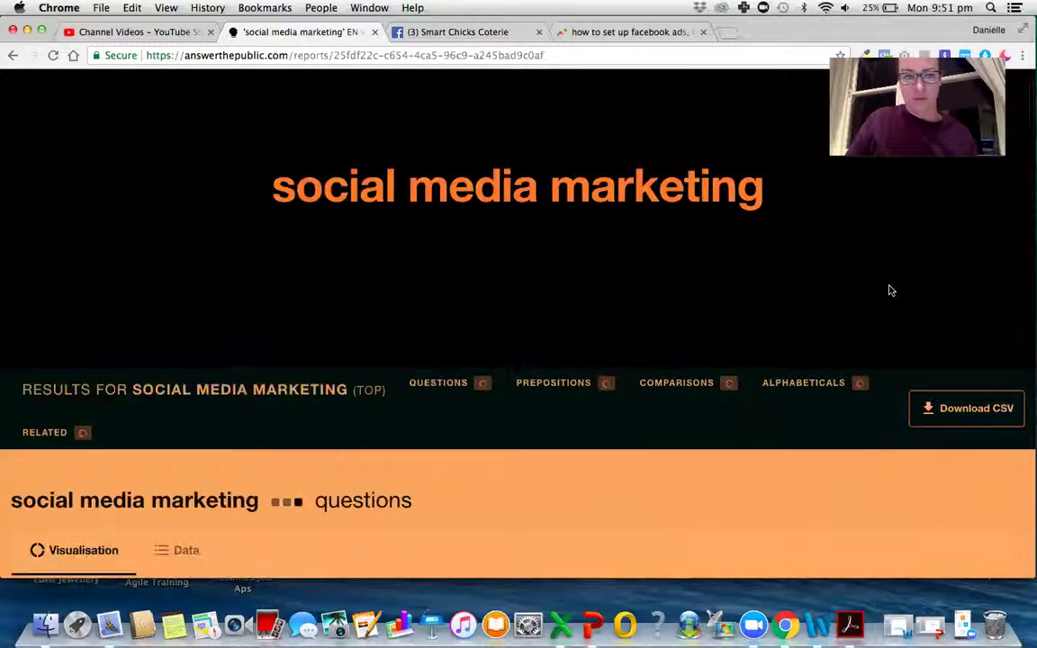
pyautogui.scroll(-3, 889, 290)
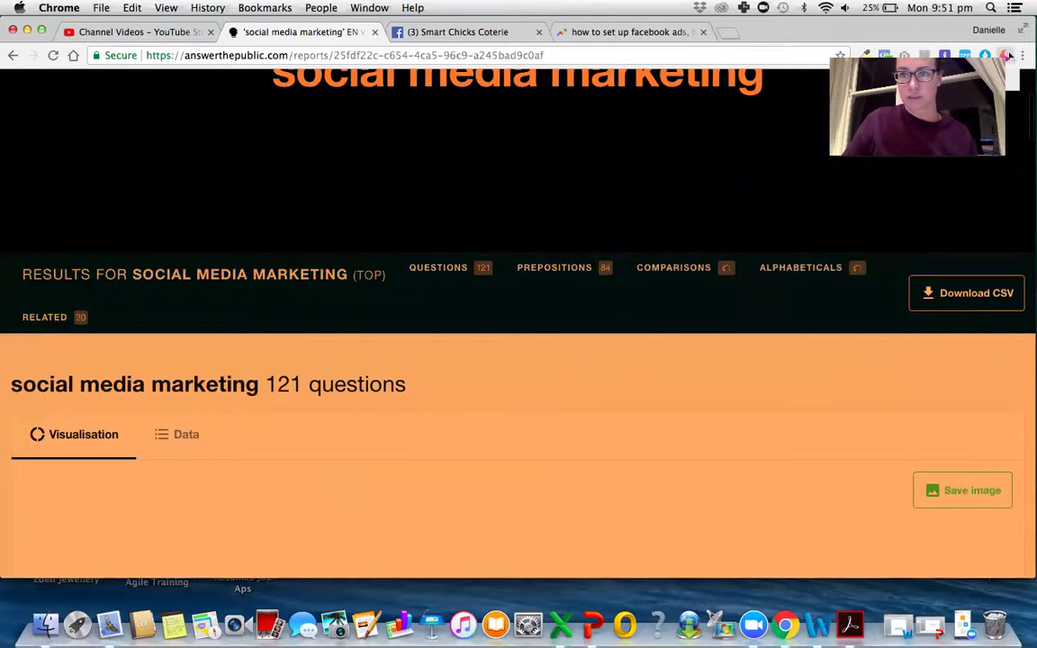
pyautogui.click(1006, 55)
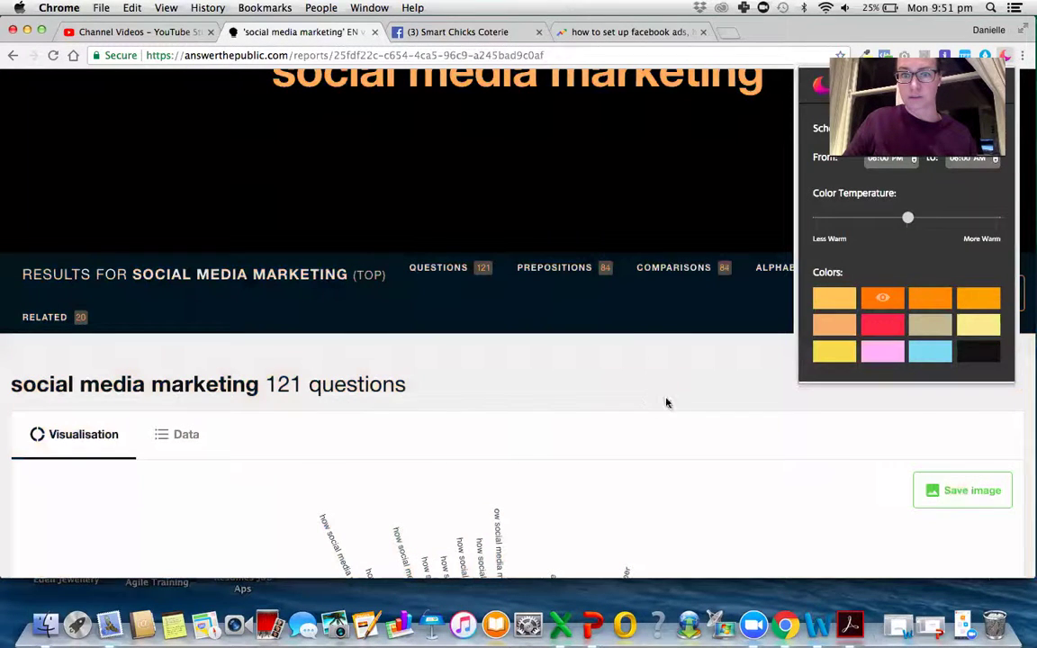
pyautogui.click(682, 354)
# Step: Examine the questions visualisation for social media marketing, covering the how, will, can, where, what, which and why branches
pyautogui.scroll(-5, 682, 353)
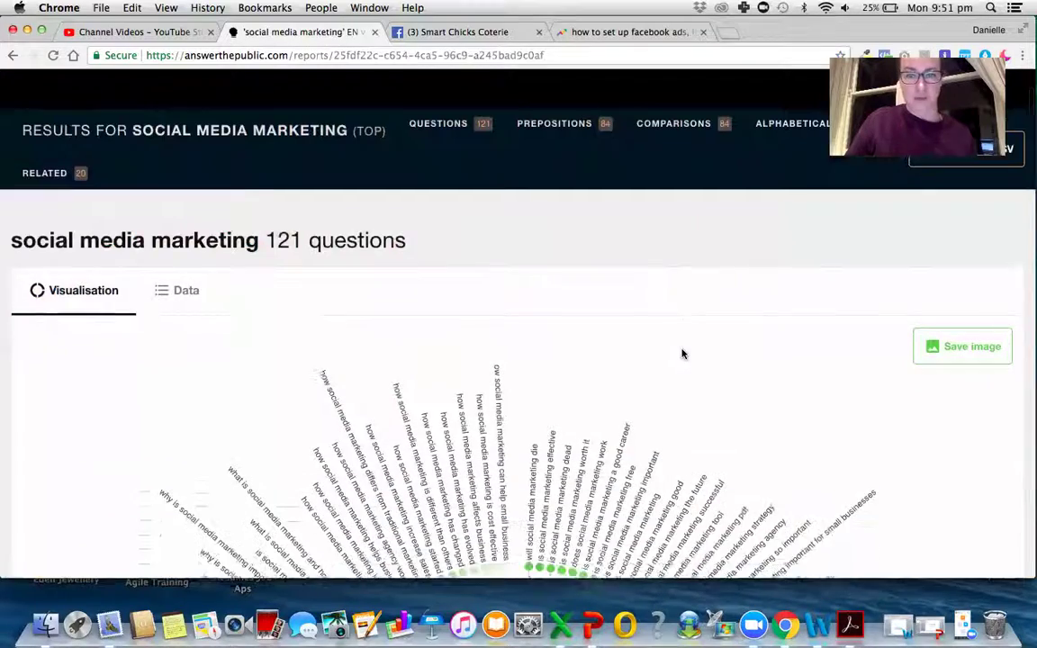
pyautogui.scroll(2, 682, 354)
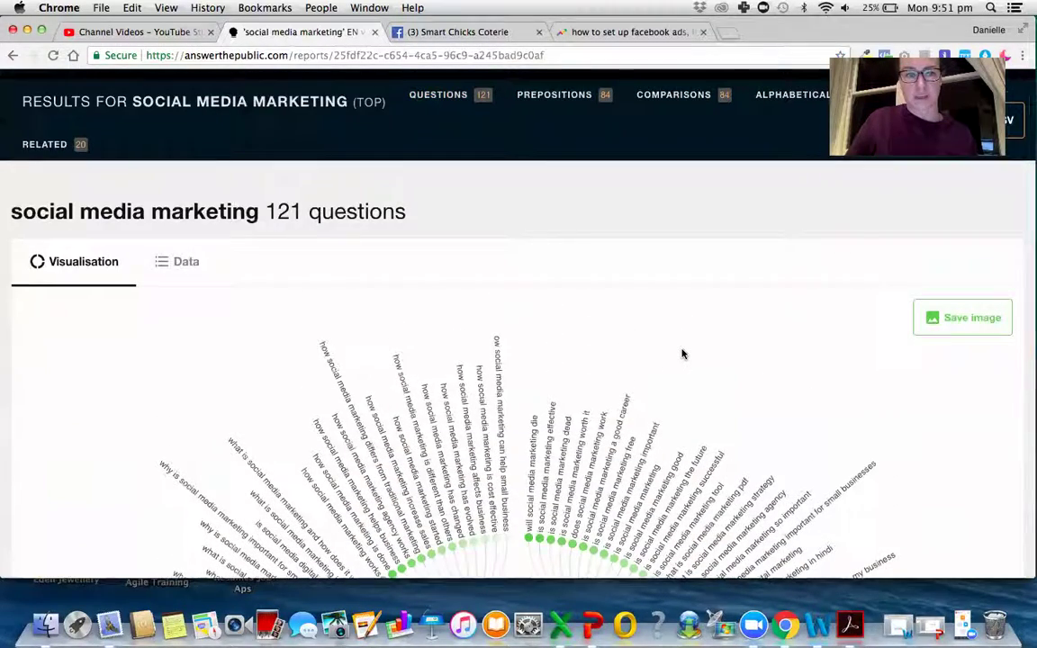
pyautogui.scroll(-5, 682, 354)
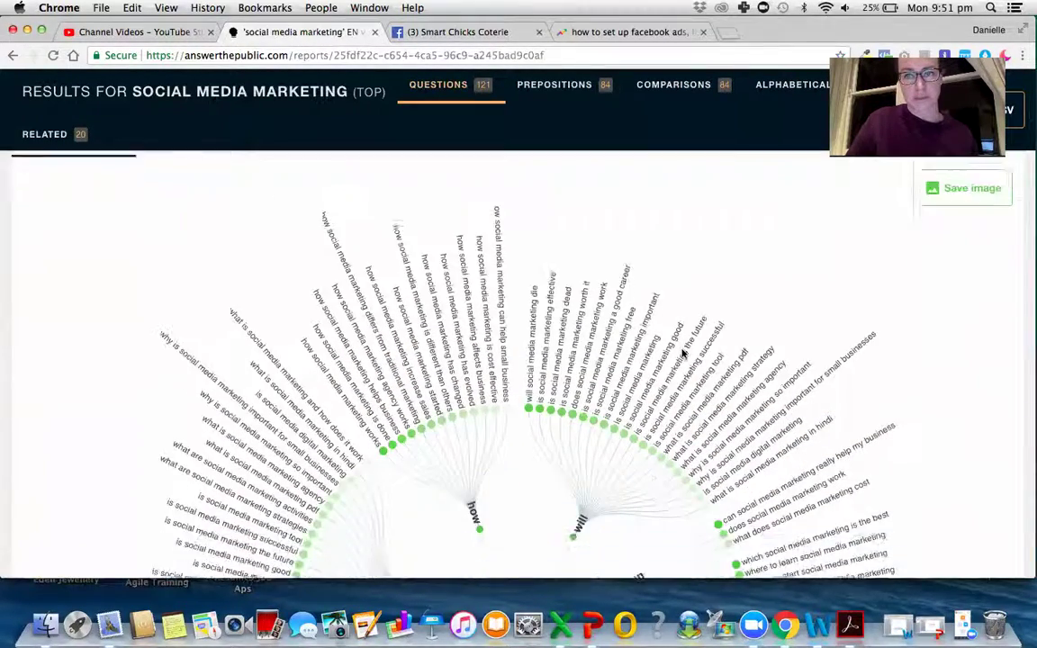
pyautogui.scroll(-5, 682, 353)
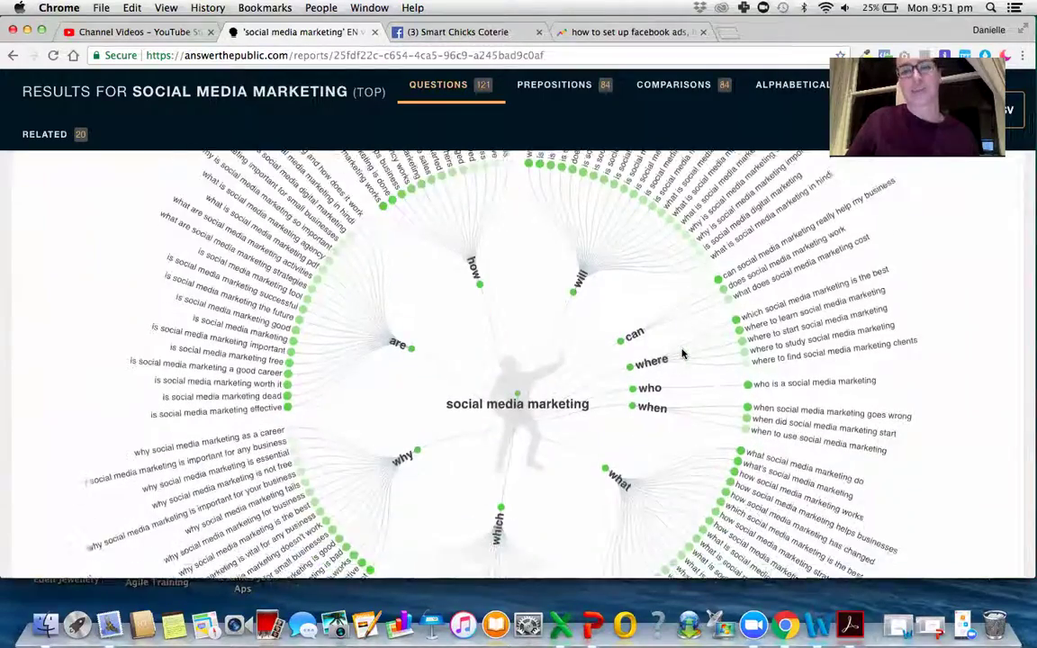
pyautogui.scroll(-2, 683, 354)
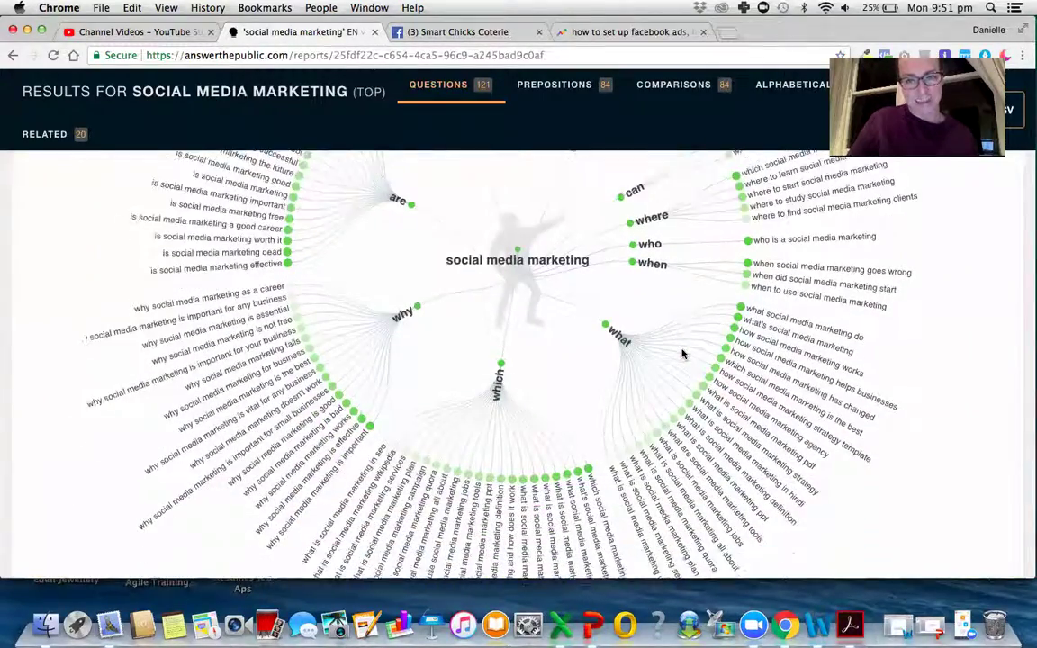
pyautogui.scroll(-1, 682, 353)
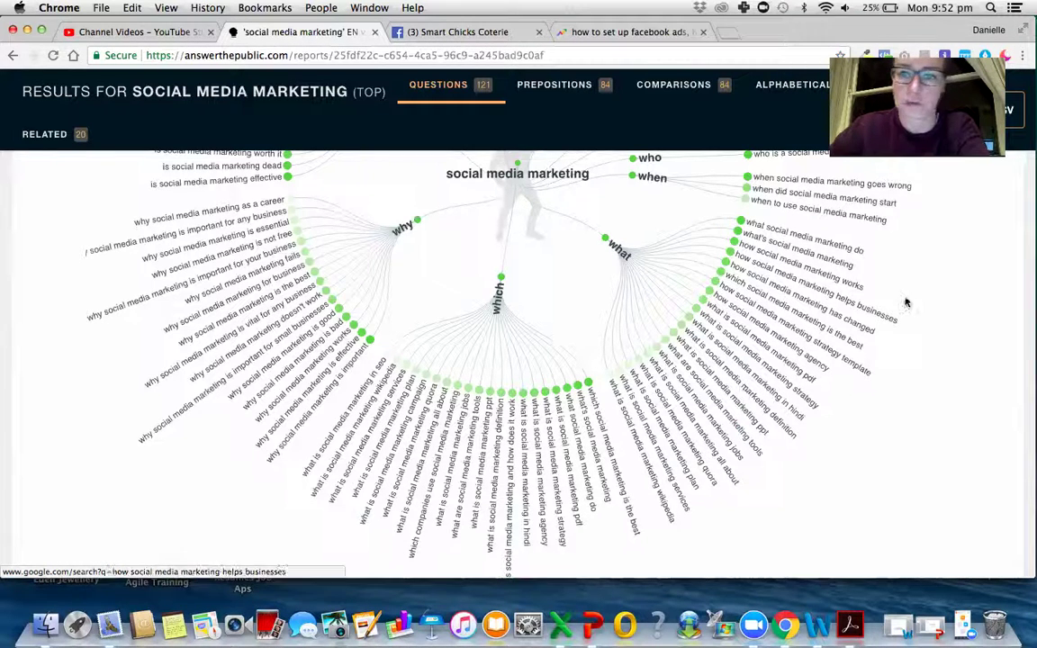
pyautogui.scroll(5, 960, 252)
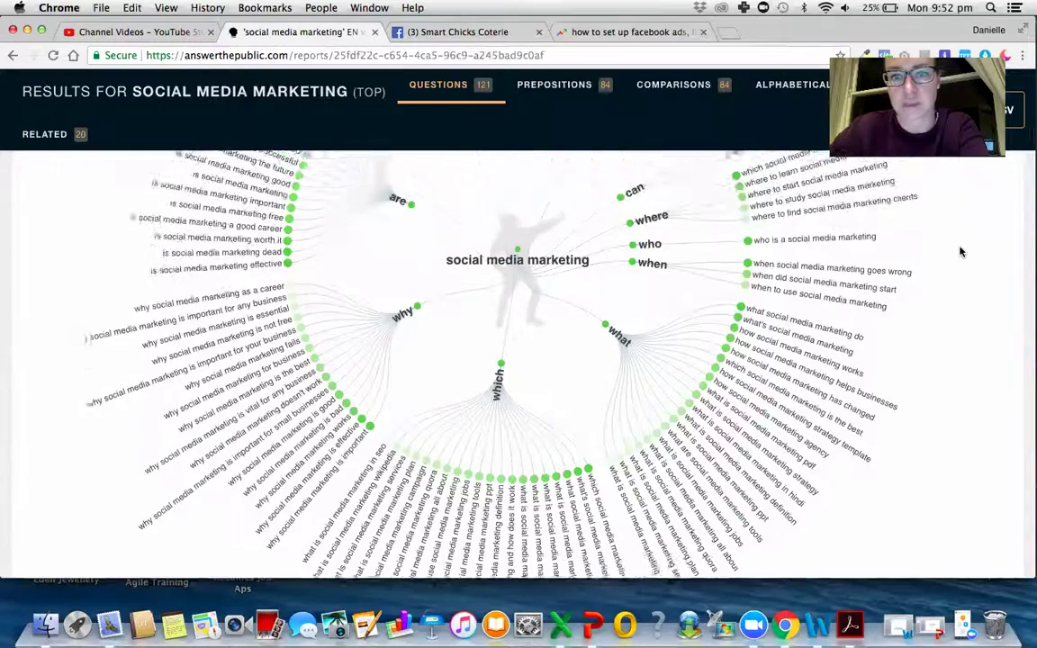
pyautogui.scroll(4, 960, 252)
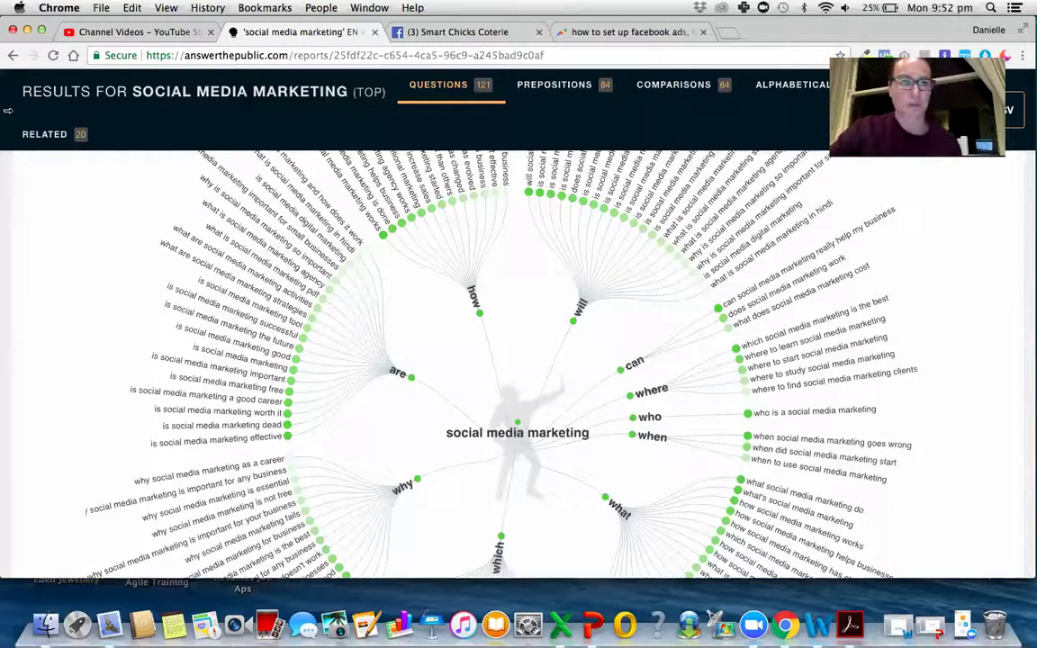
# Step: Return to the keyword search and get questions for "dog treats" in place of the previous keyword
pyautogui.click(11, 57)
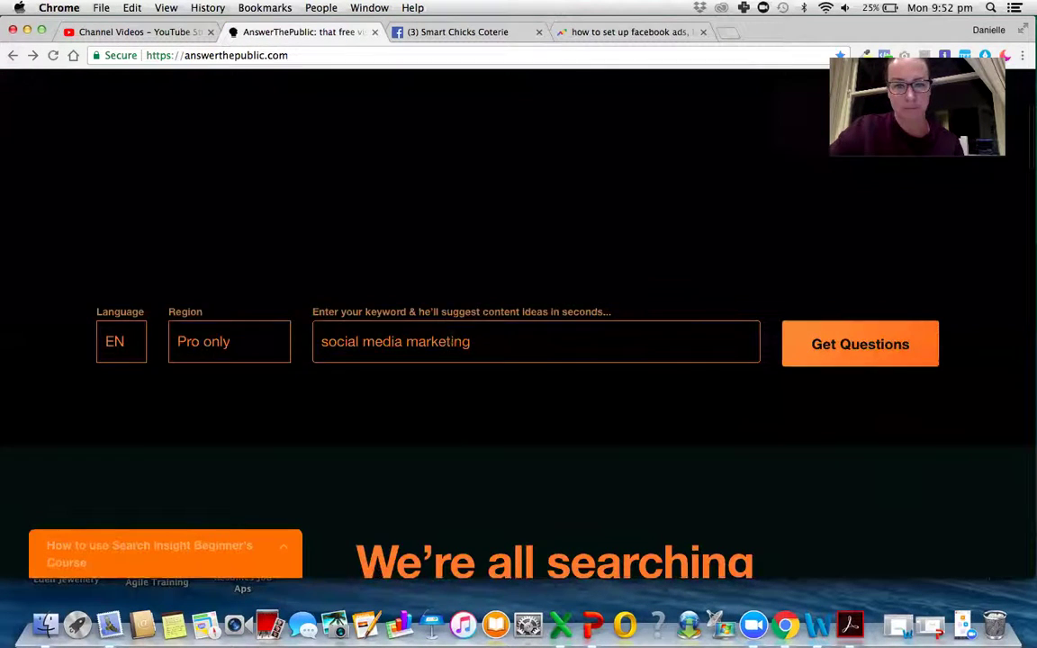
pyautogui.click(490, 342)
pyautogui.press('super+a')
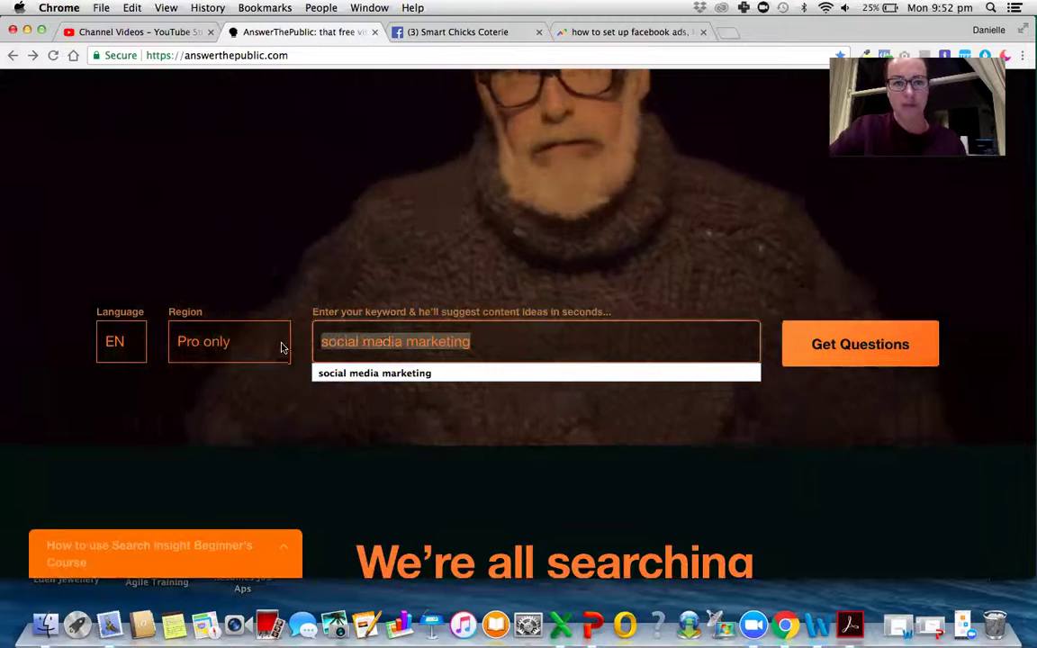
pyautogui.write('dog treats')
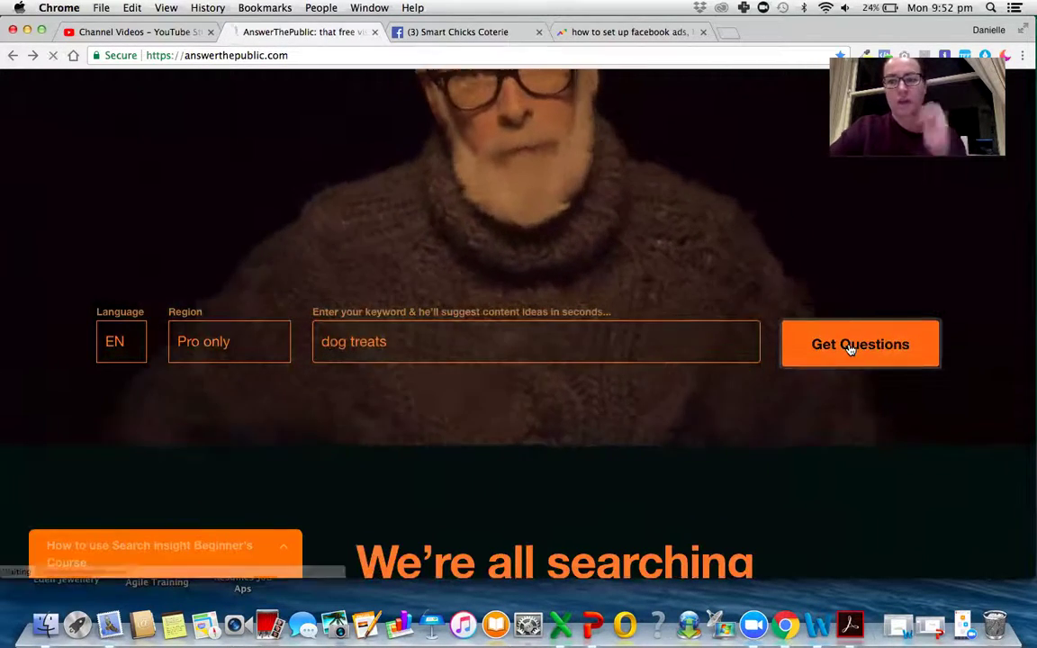
pyautogui.click(849, 348)
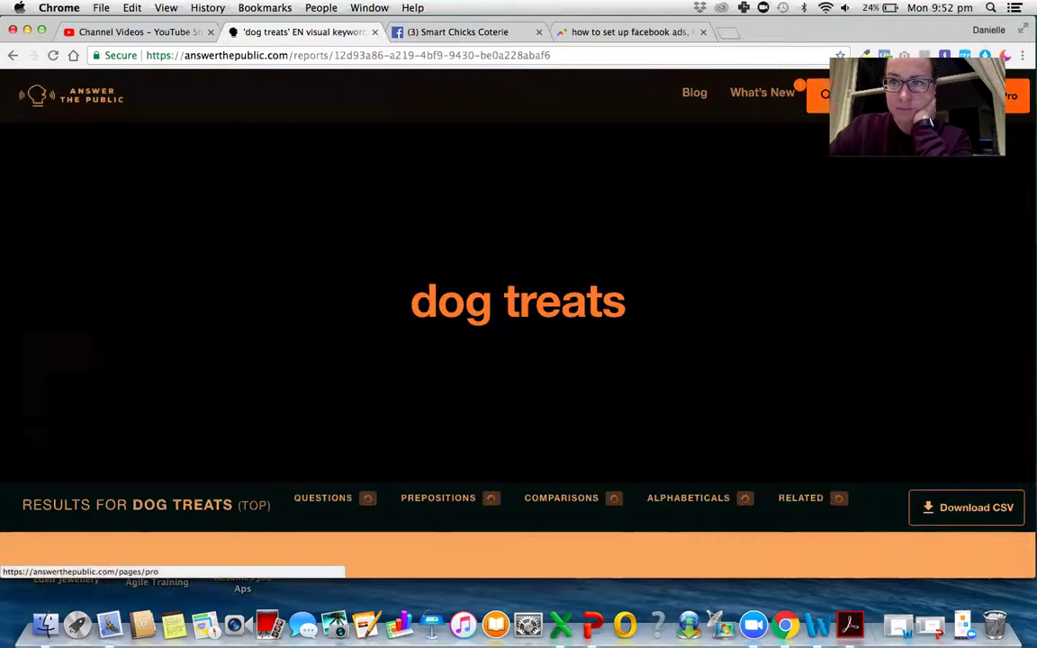
# Step: Remove the warm color tint from the dog treats report and go to its questions section
pyautogui.click(1006, 55)
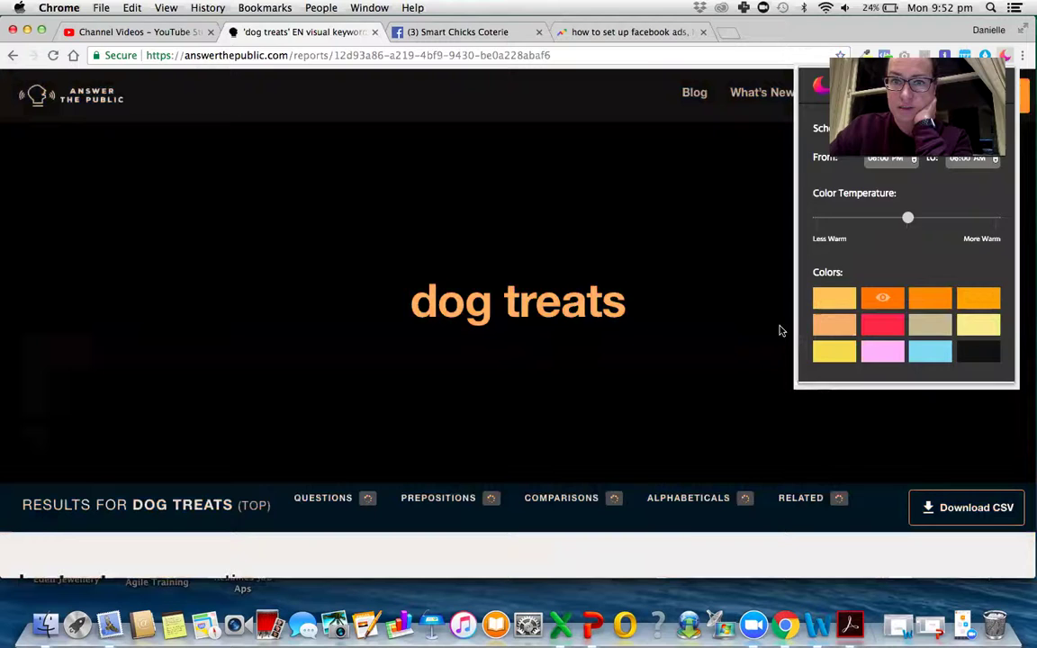
pyautogui.click(729, 401)
pyautogui.scroll(-2, 730, 402)
pyautogui.scroll(-10, 730, 402)
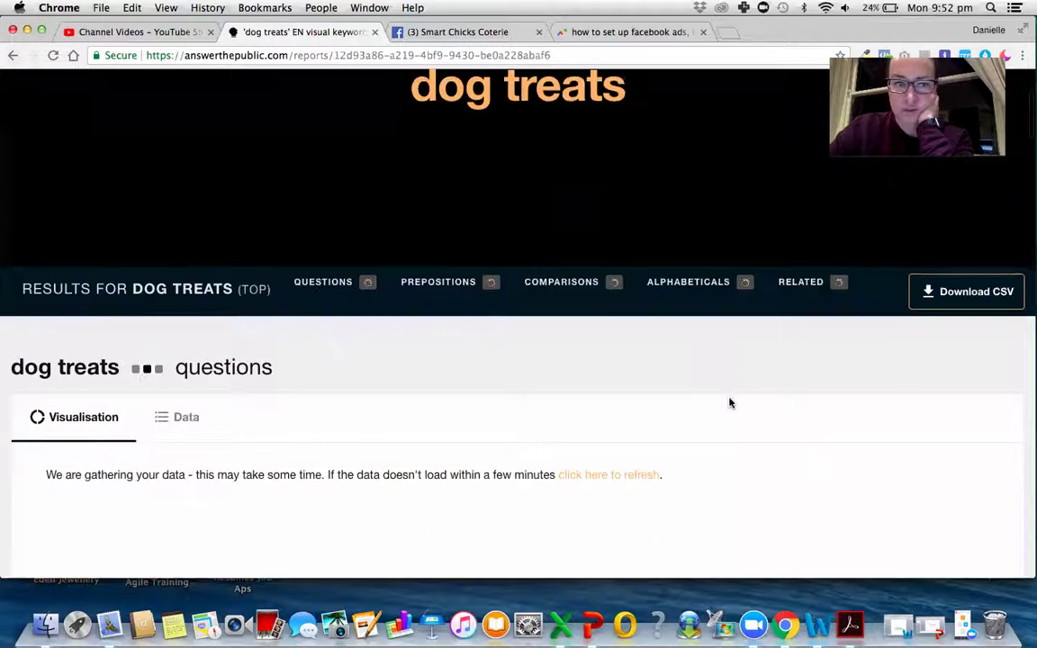
# Step: Examine the dog treats questions visualisation, reading the questions on the can, where, which and what branches
pyautogui.scroll(-1, 729, 402)
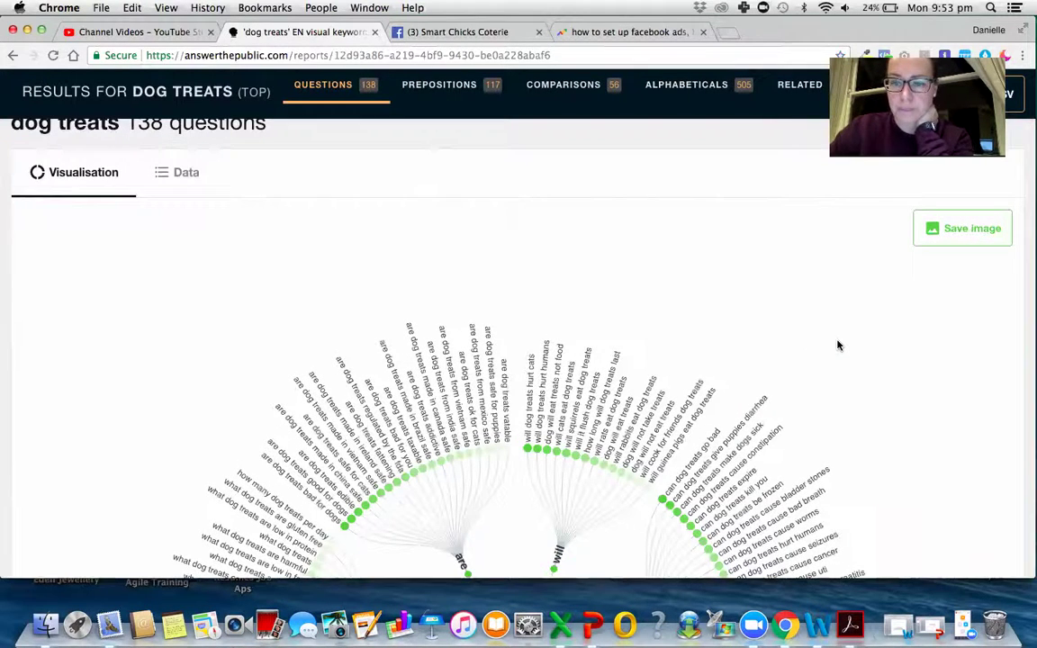
pyautogui.scroll(-5, 837, 345)
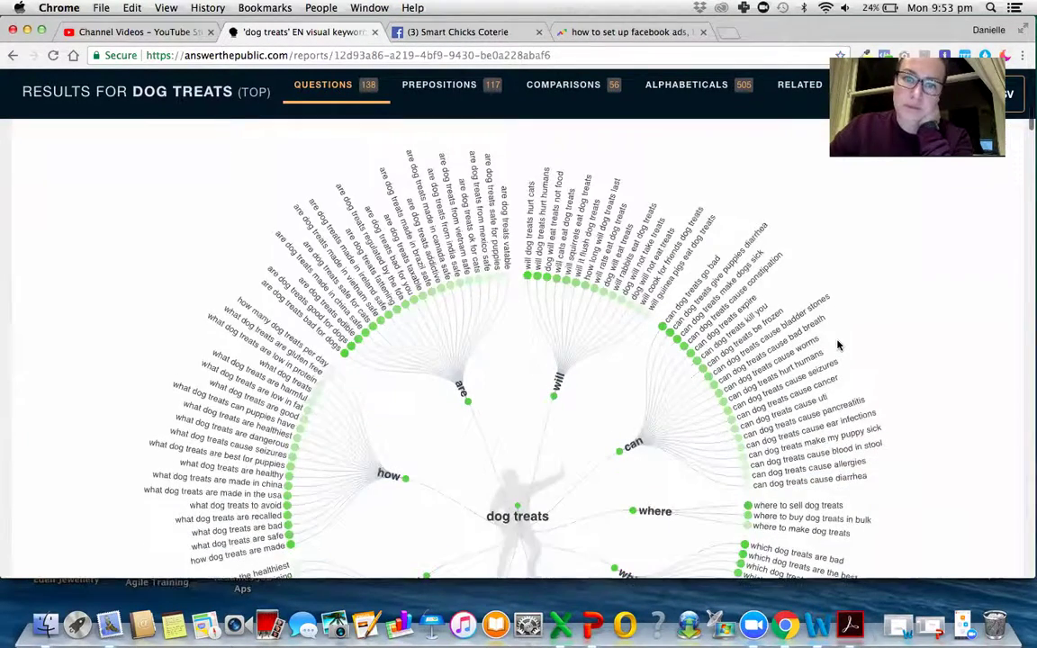
pyautogui.scroll(-1, 837, 345)
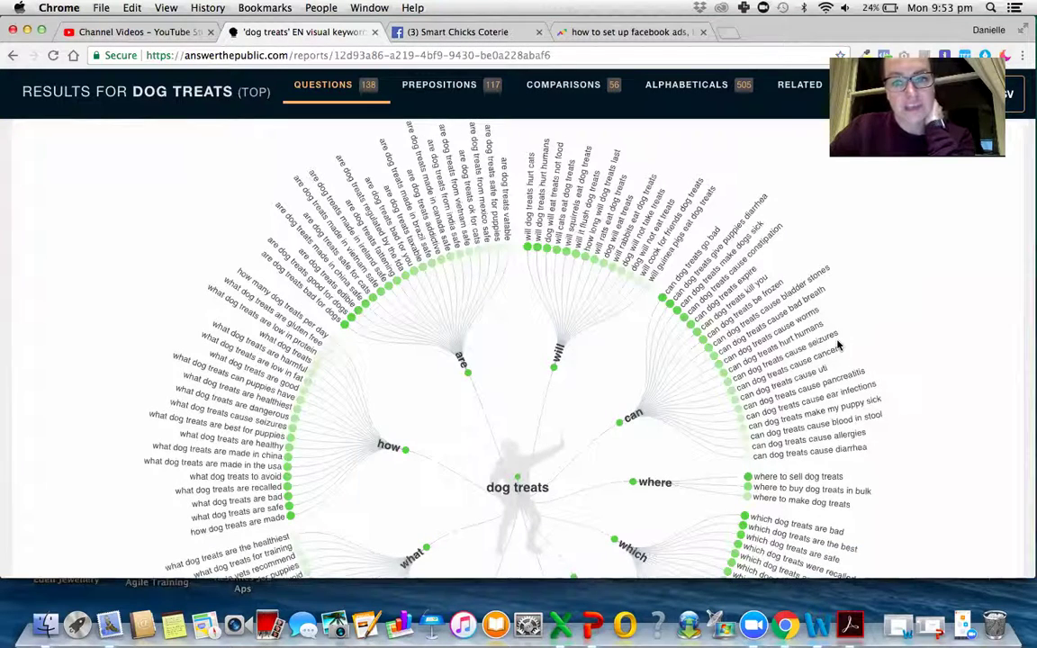
pyautogui.scroll(-5, 837, 344)
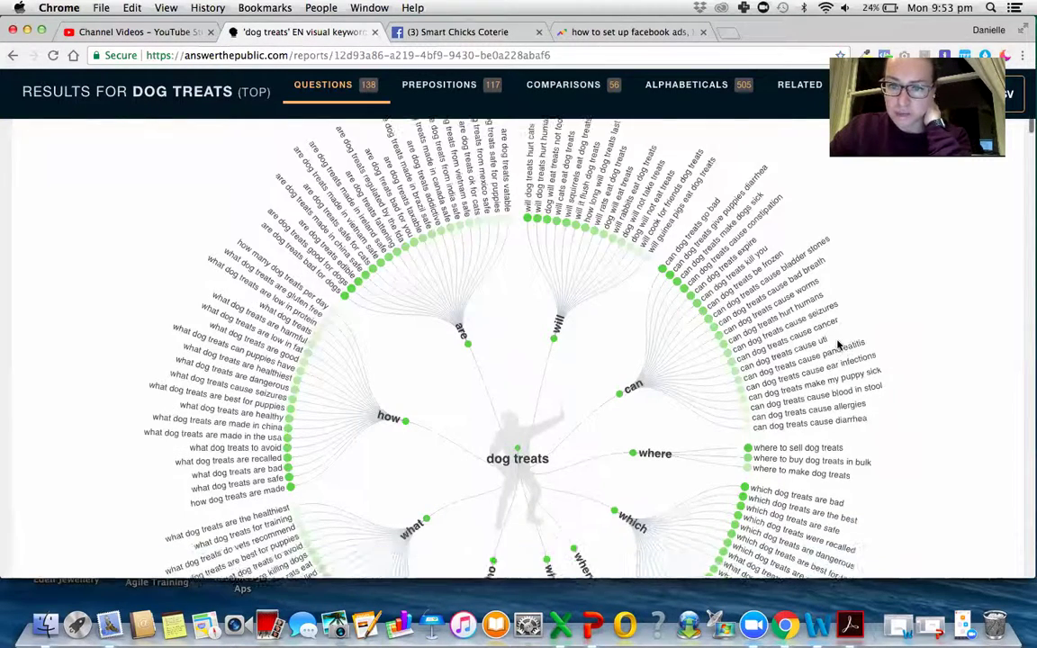
pyautogui.scroll(-2, 837, 345)
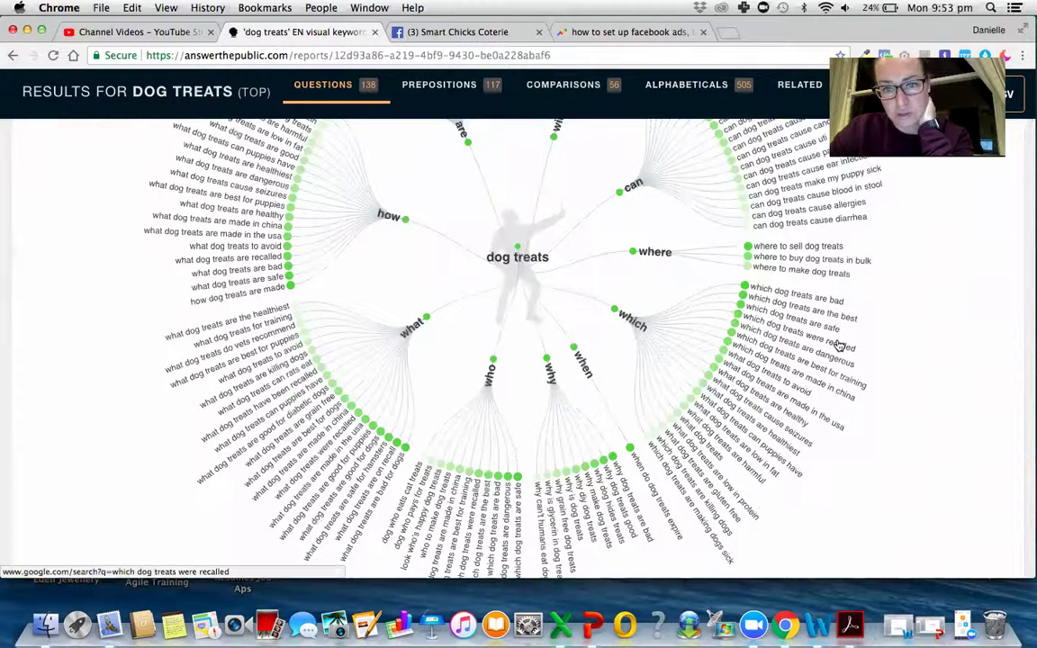
pyautogui.scroll(-1, 837, 345)
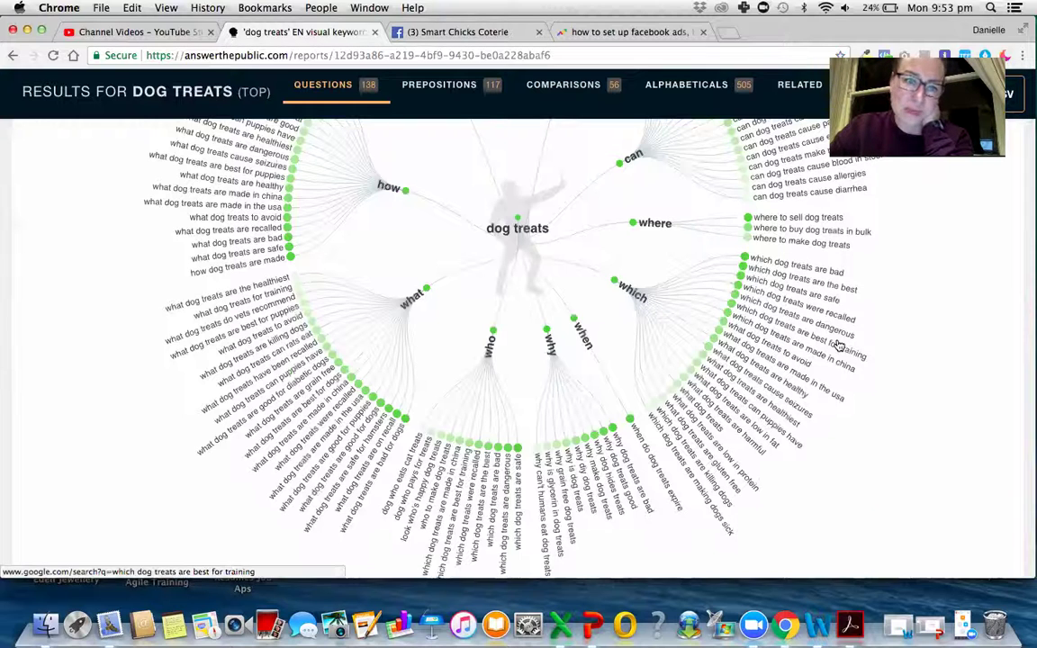
pyautogui.scroll(10, 837, 345)
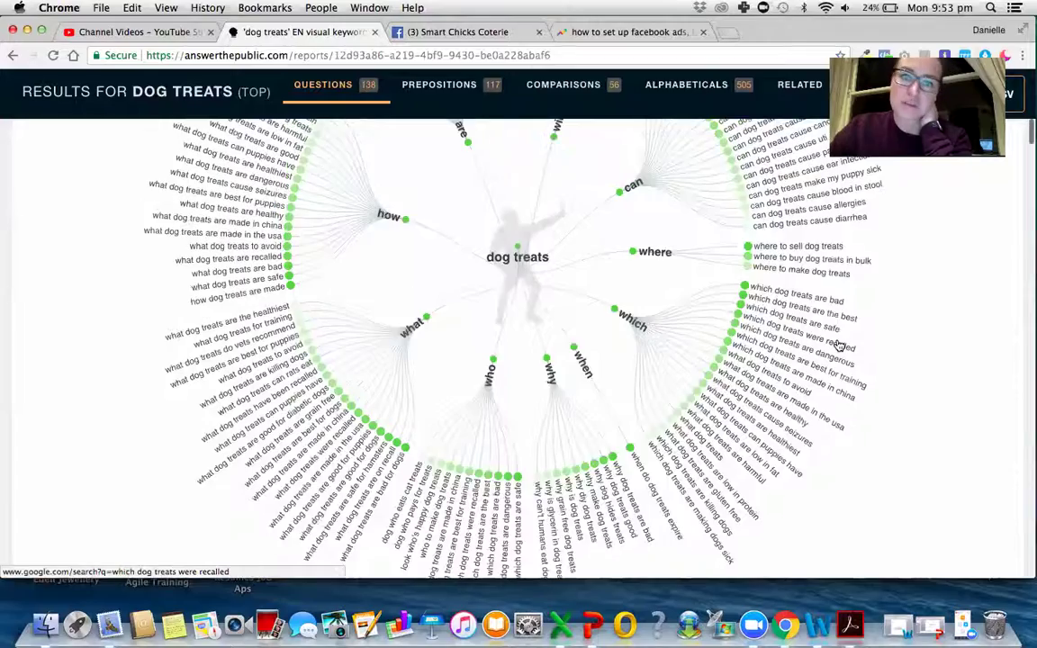
pyautogui.scroll(-8, 837, 344)
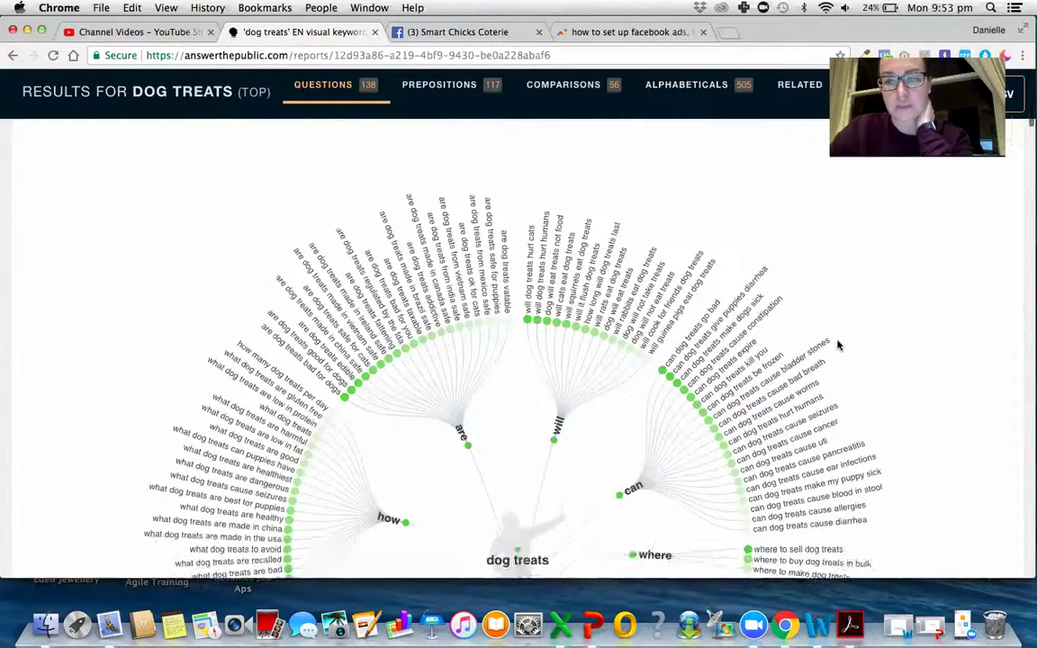
pyautogui.scroll(-3, 837, 344)
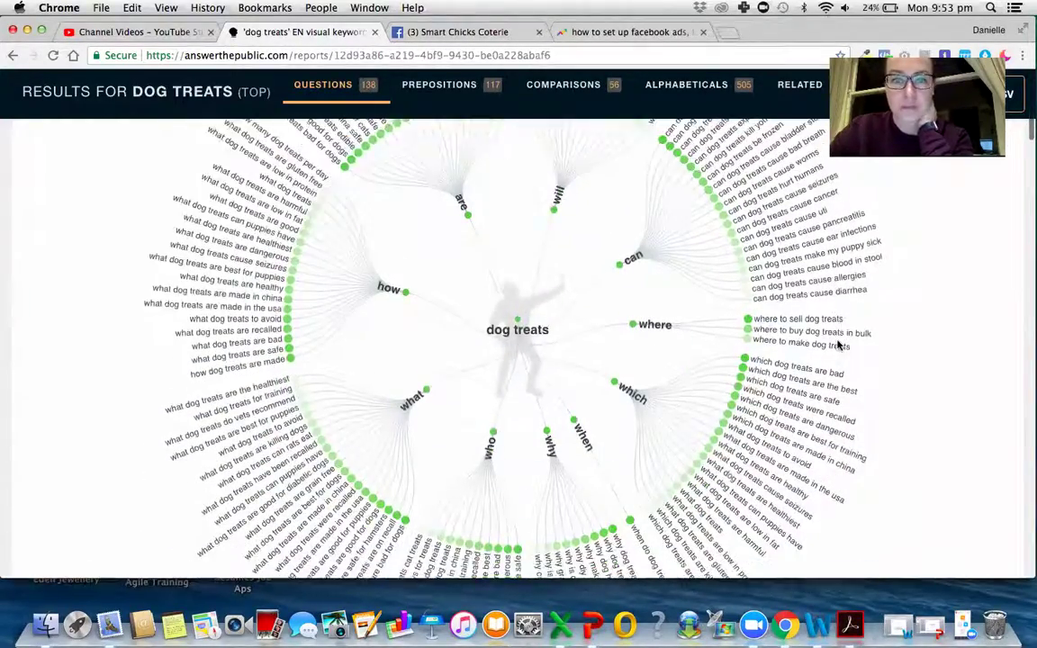